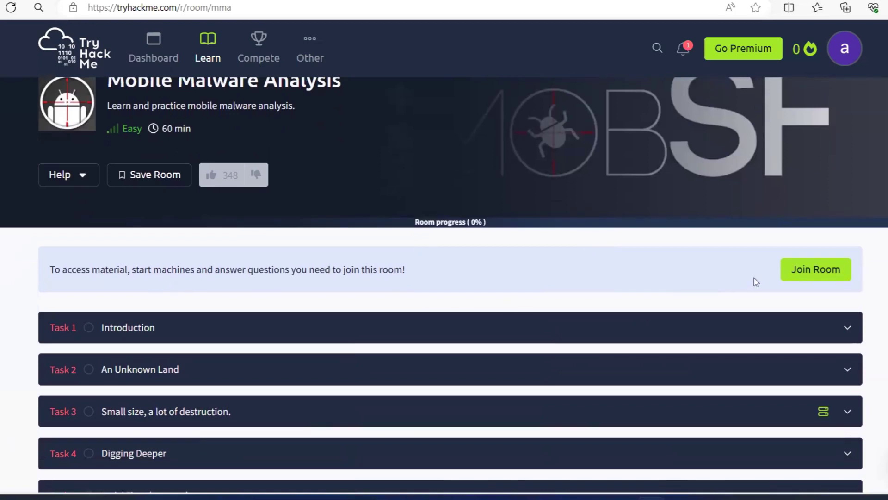
Step: Join the Mobile Malware Analysis room, then mark the Task 1 Introduction question complete and collapse the task
left_click(786, 274)
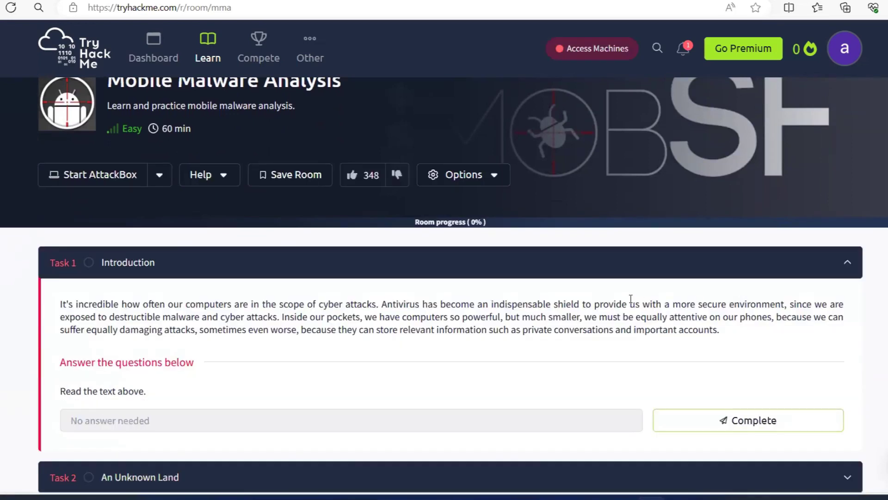
scroll(630, 301, "down", 2)
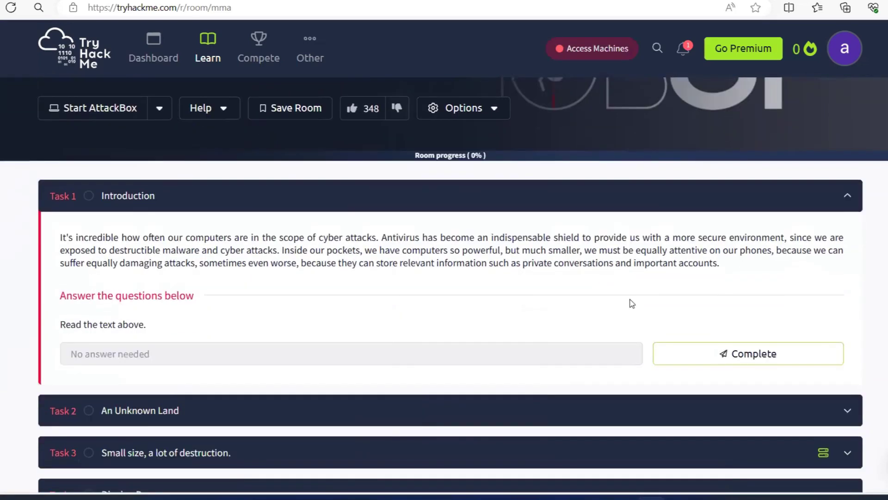
left_click(722, 356)
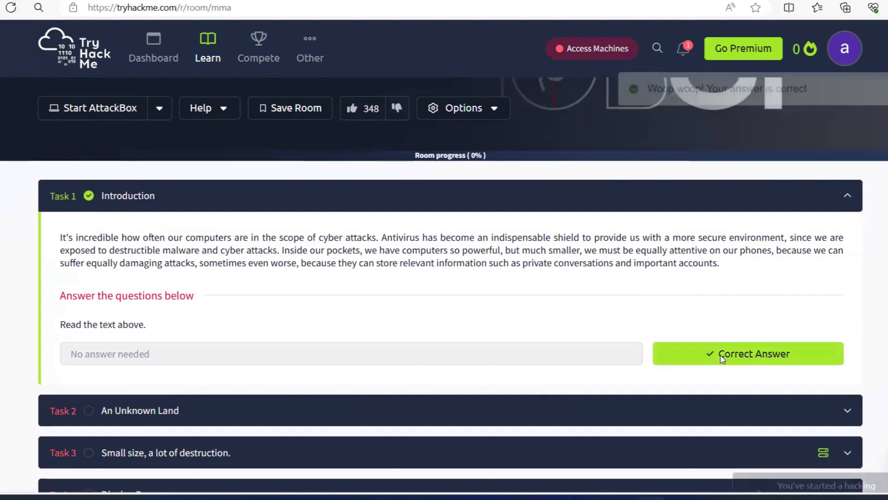
left_click(851, 205)
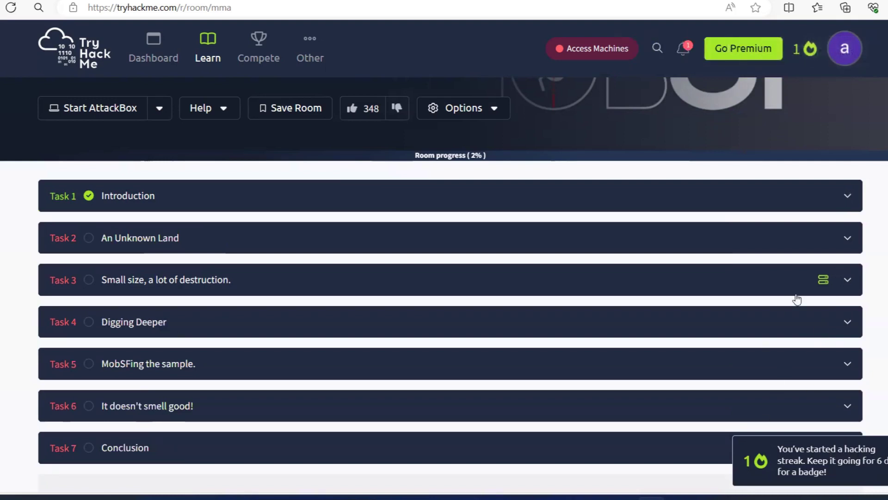
Step: Expand Task 2 and submit "Cabir" as the first malware created to affect mobile devices
left_click(847, 249)
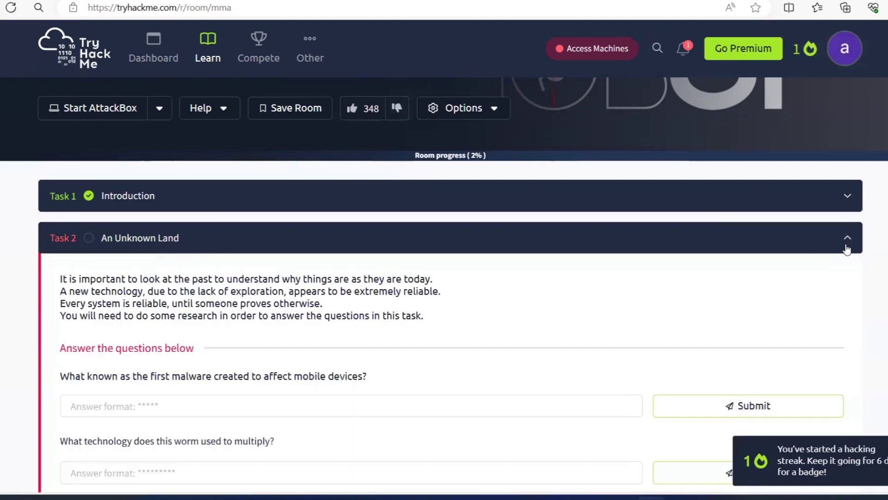
scroll(714, 262, "down", 2)
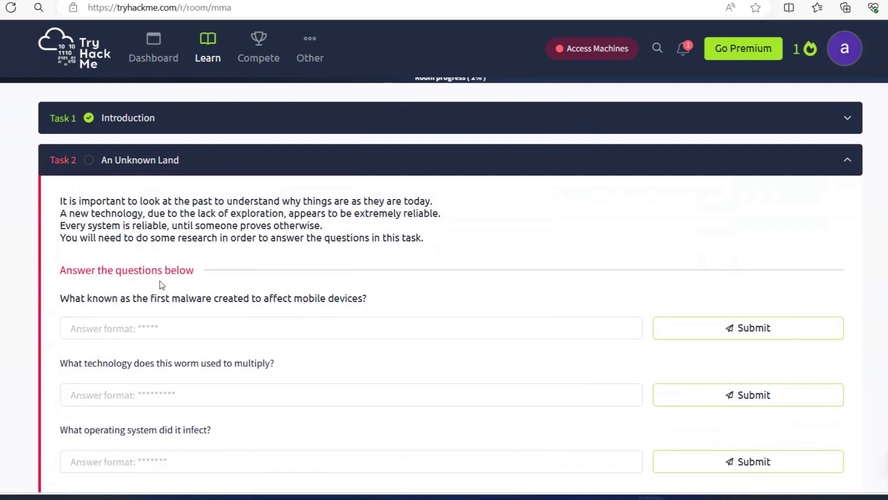
right_click(66, 294)
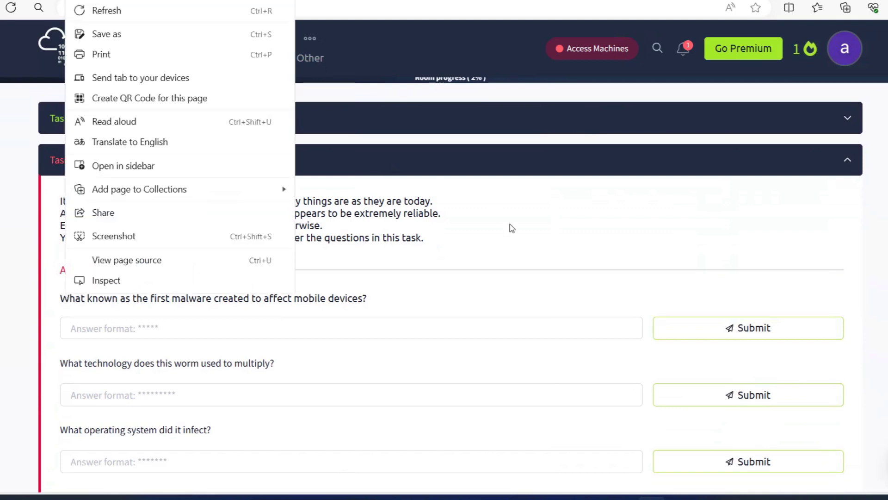
left_click(220, 321)
type("Ca")
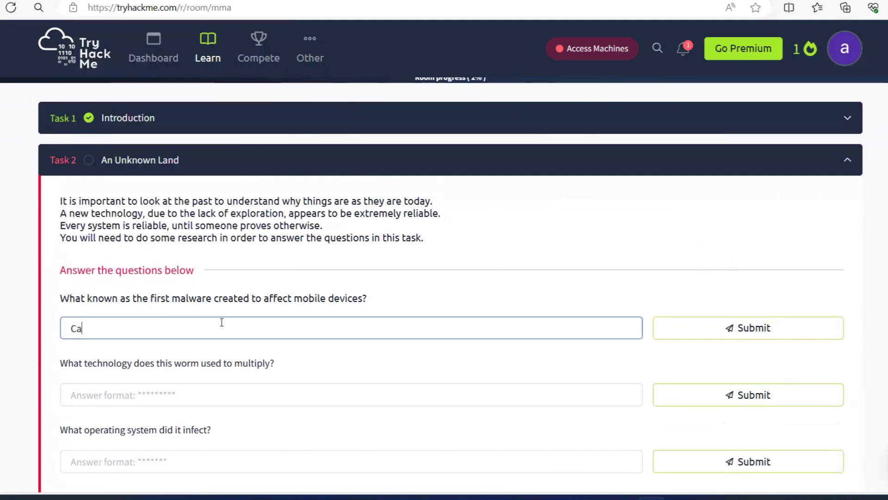
type("bir")
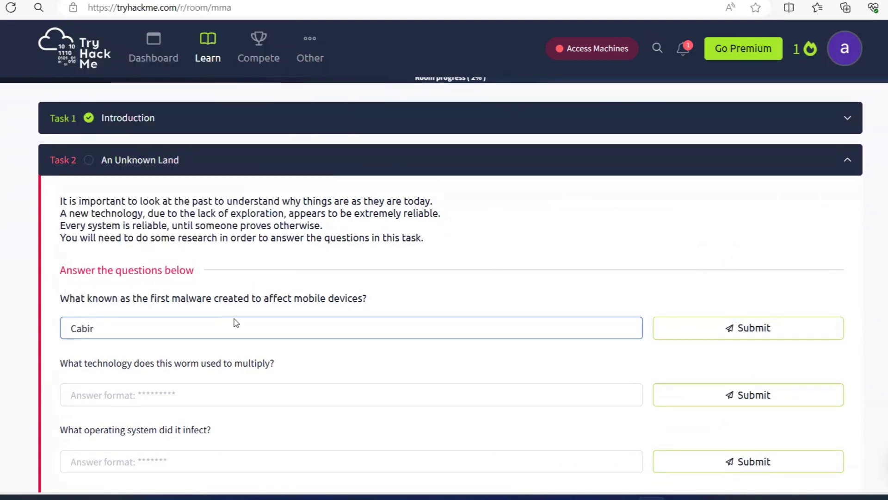
left_click(711, 332)
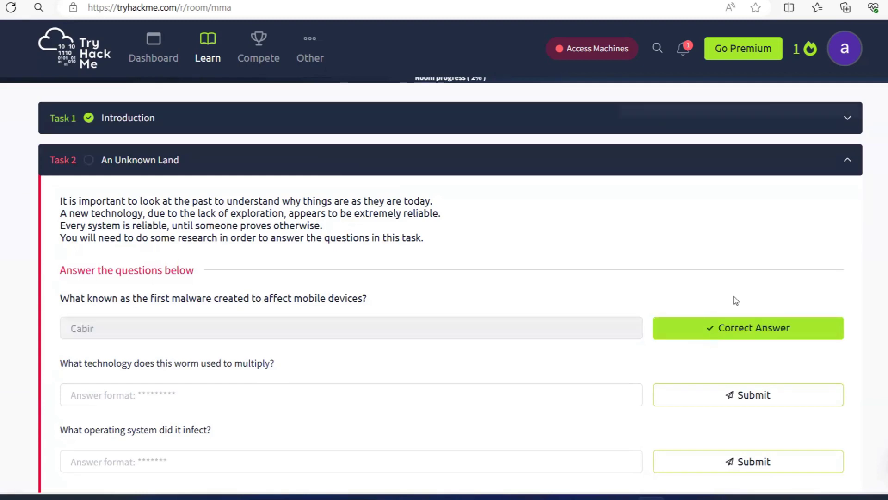
Step: Submit "Bluetooth" as the technology the worm used to multiply
scroll(755, 252, "down", 2)
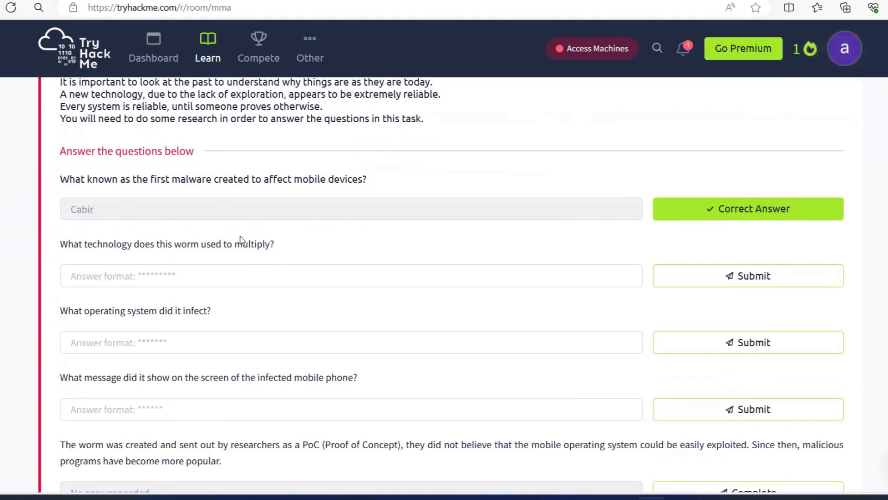
left_click(170, 275)
type("Bluetoot")
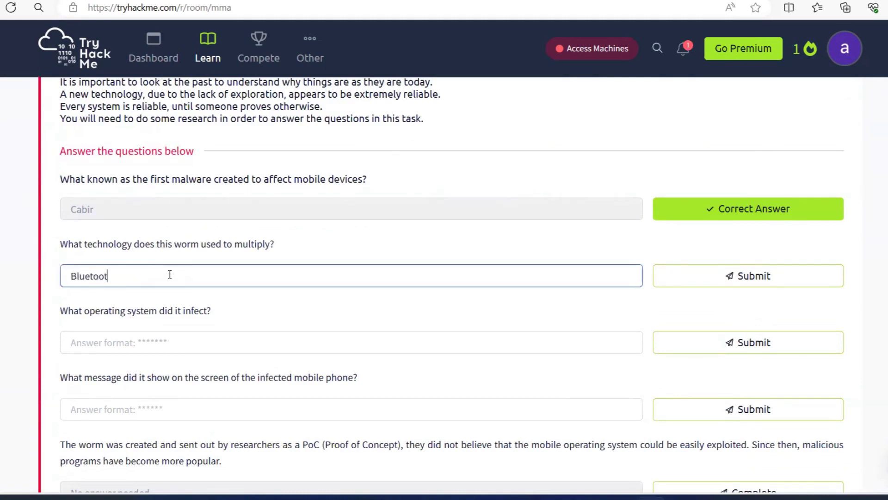
left_click(738, 285)
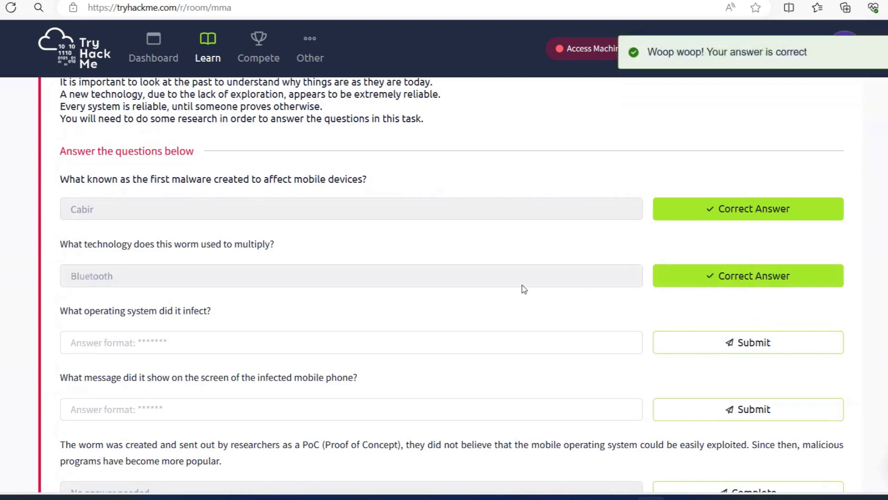
Step: Submit "Symbian" as the operating system the worm infected
scroll(524, 289, "down", 1)
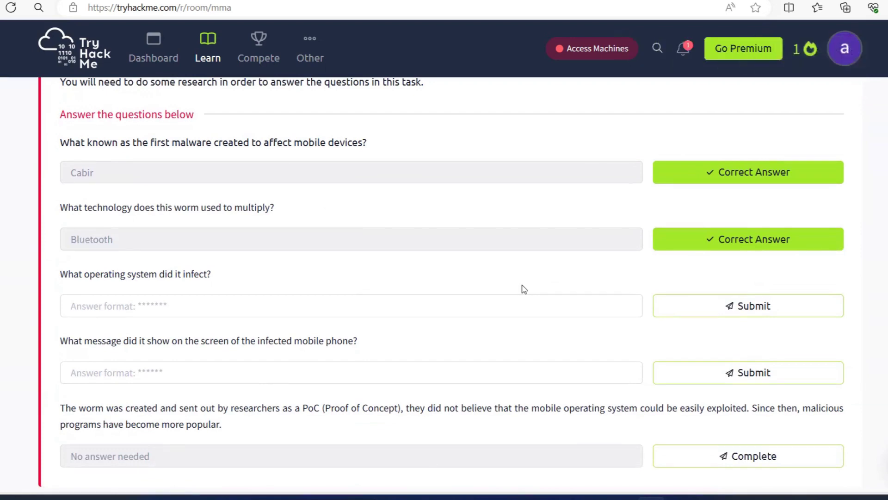
left_click(134, 302)
type("Symbian")
left_click(726, 302)
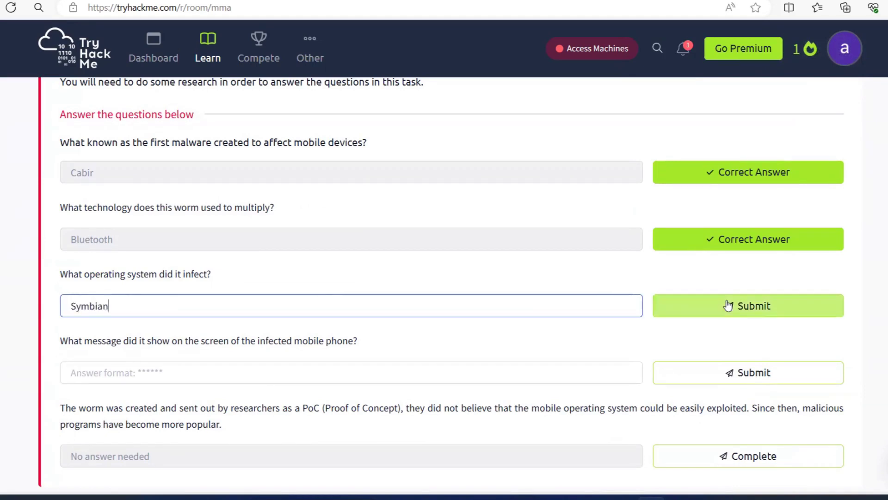
Step: Look up the first mobile malware question on Google and examine the snippet for the malware's name, target system and spreading technology
scroll(551, 278, "down", 2)
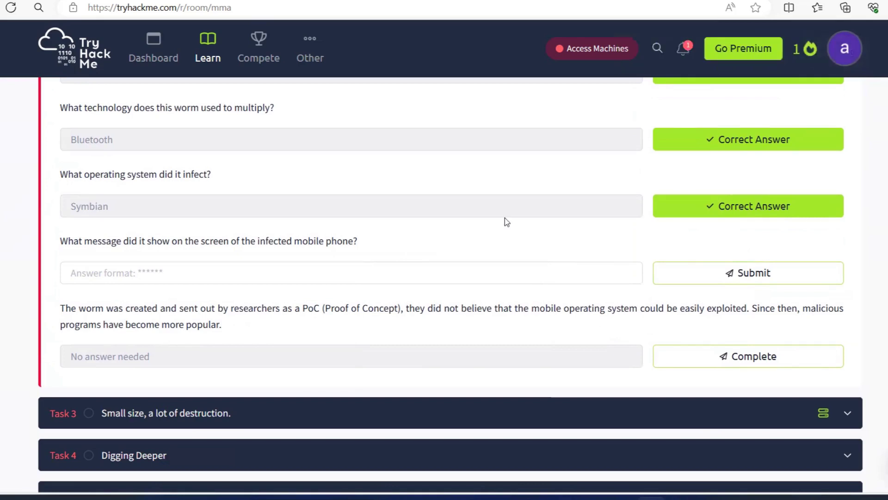
scroll(367, 248, "up", 2)
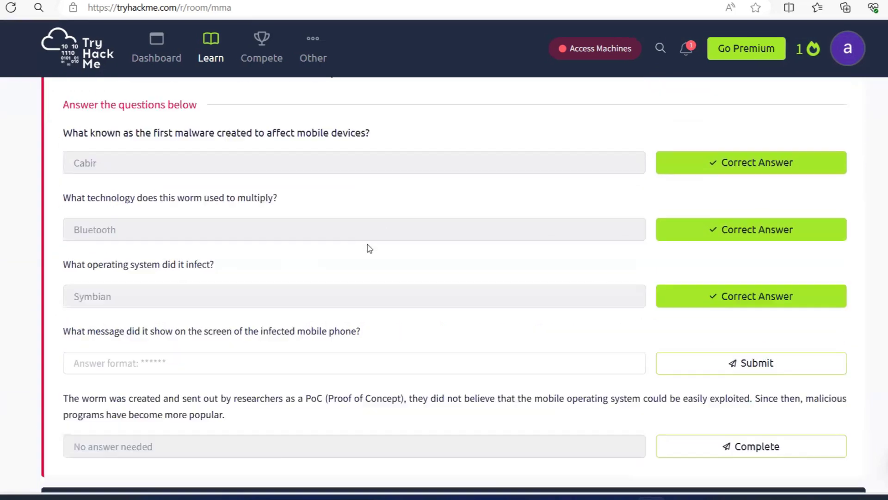
left_click_drag(380, 147, 281, 141)
left_click_drag(129, 162, 55, 143)
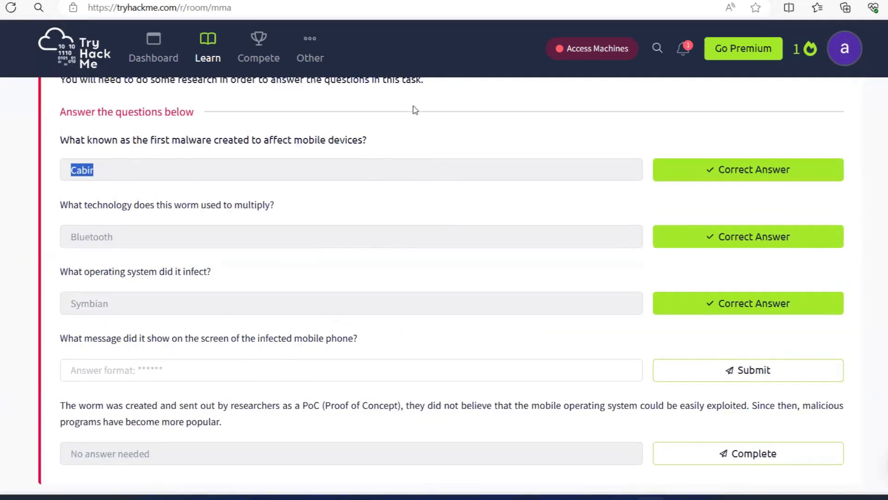
left_click(396, 140)
left_click_drag(379, 142, 57, 141)
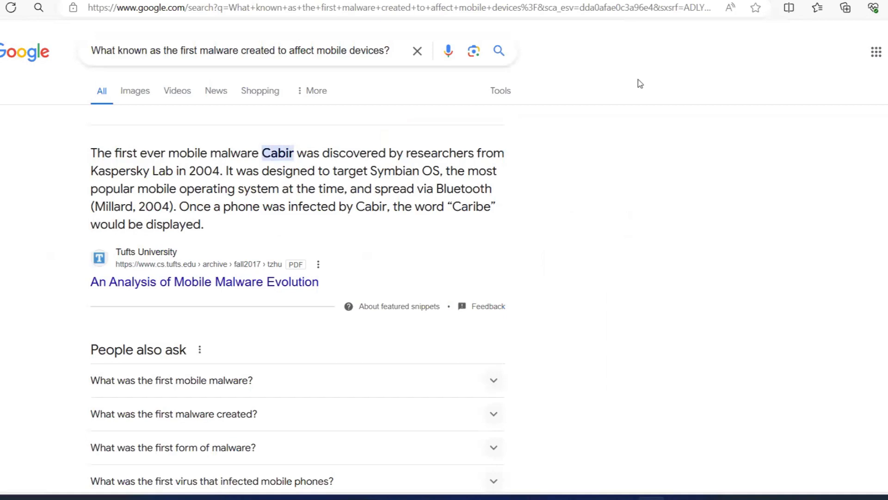
double_click(382, 169)
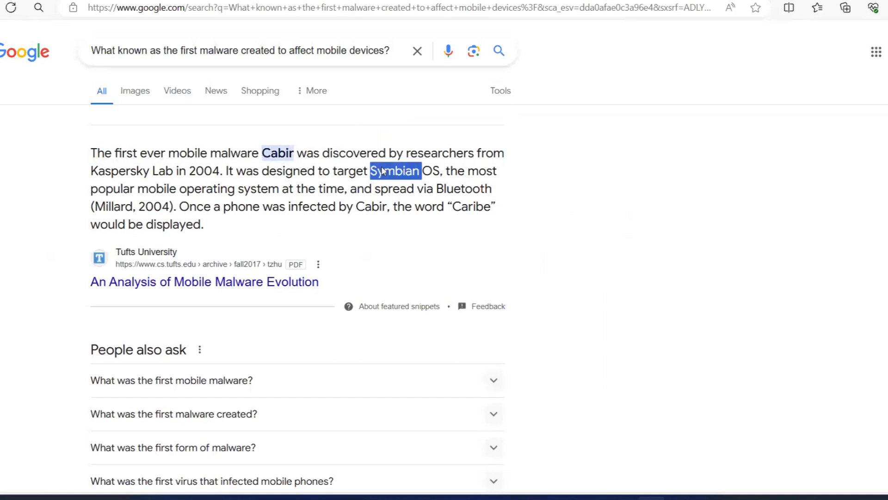
double_click(446, 191)
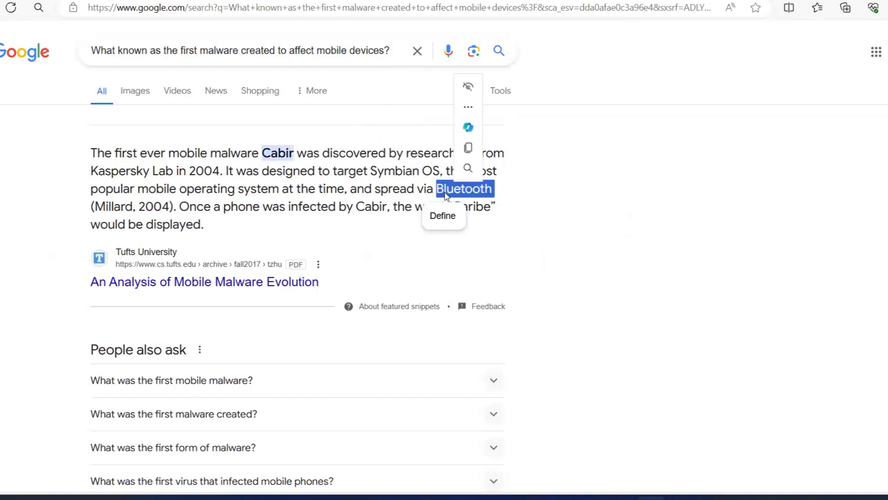
left_click(285, 211)
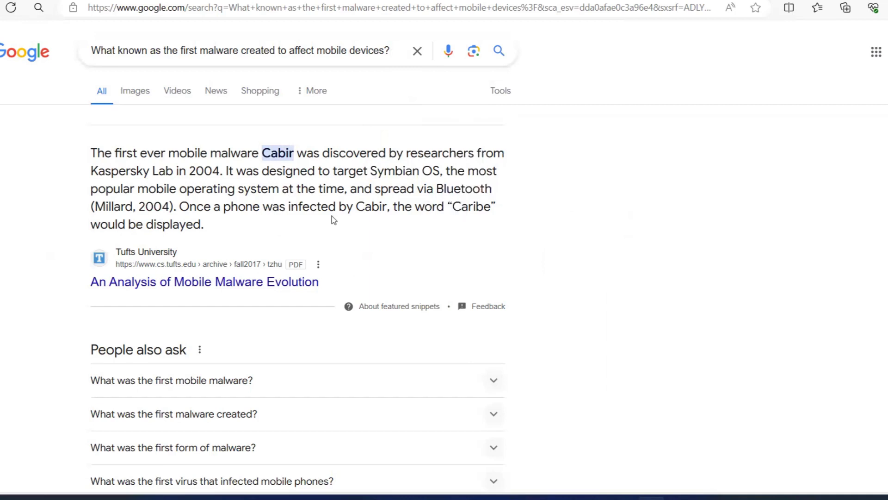
Step: Copy the displayed word "Caribe" from the Google snippet and submit it in the TryHackMe room as the infected phone's message
double_click(464, 206)
key("ctrl+c")
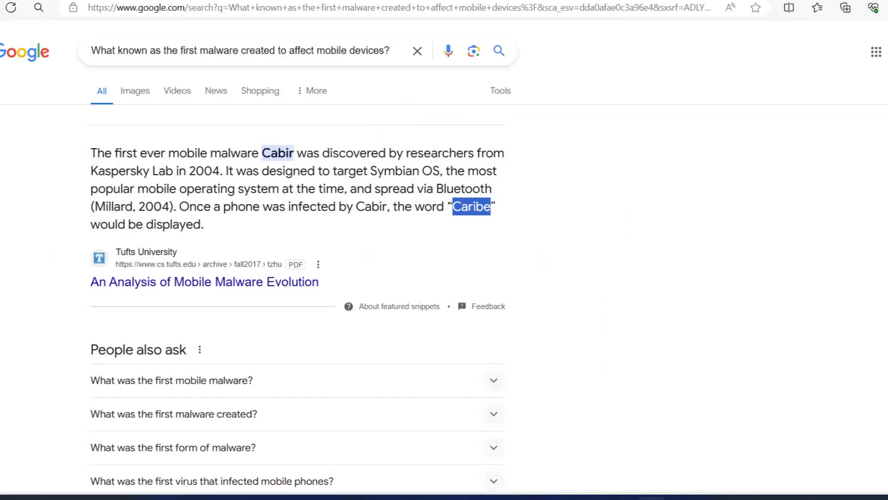
key("ctrl+Tab")
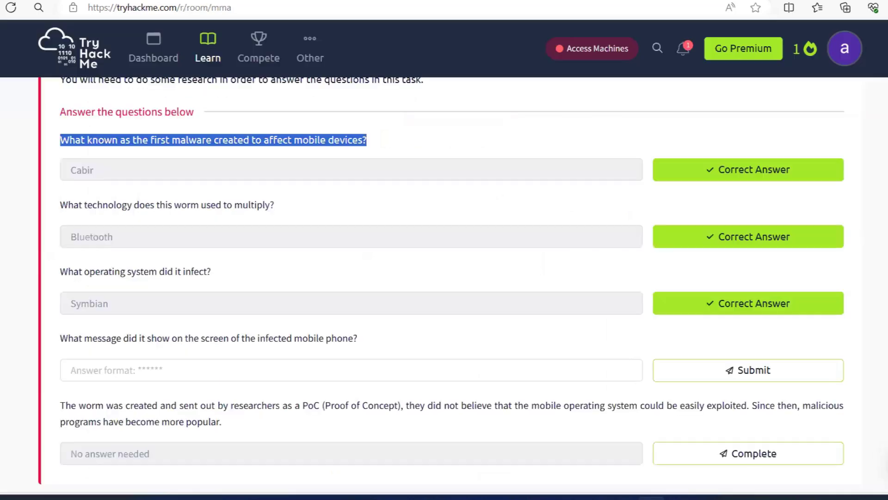
left_click(148, 368)
key("ctrl+v")
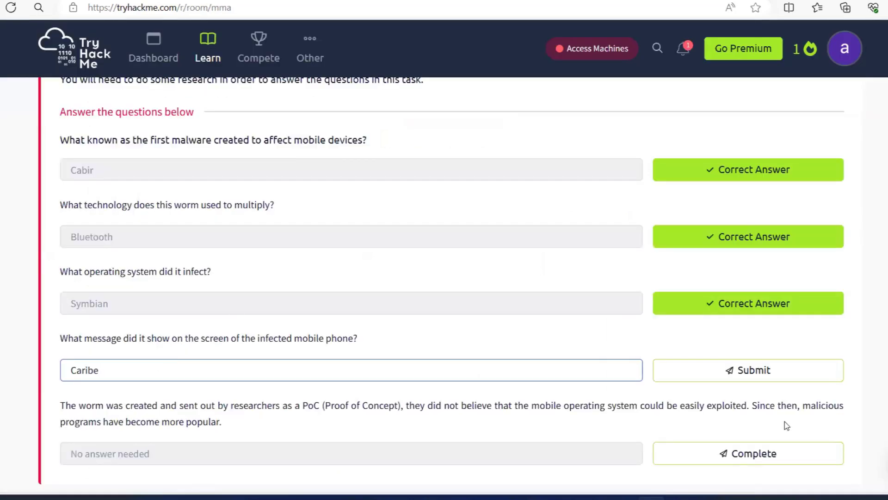
left_click(759, 371)
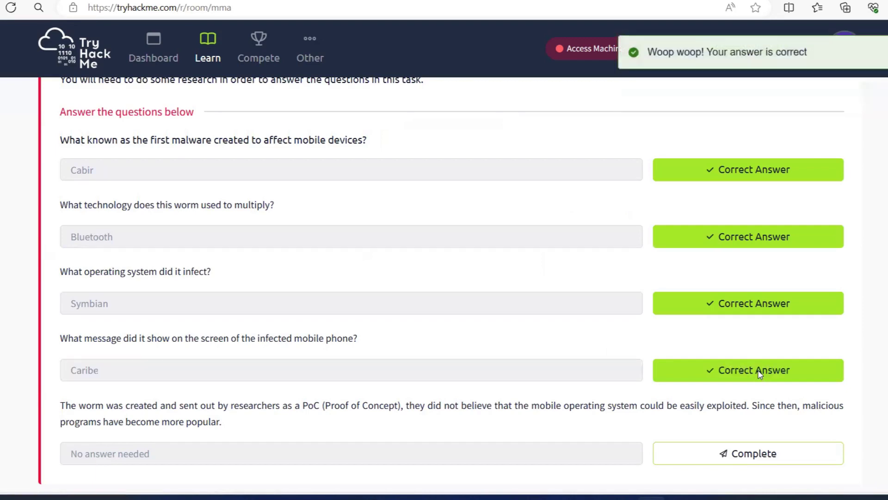
Step: Mark the final Task 2 proof-of-concept item complete and collapse the task
scroll(764, 327, "down", 3)
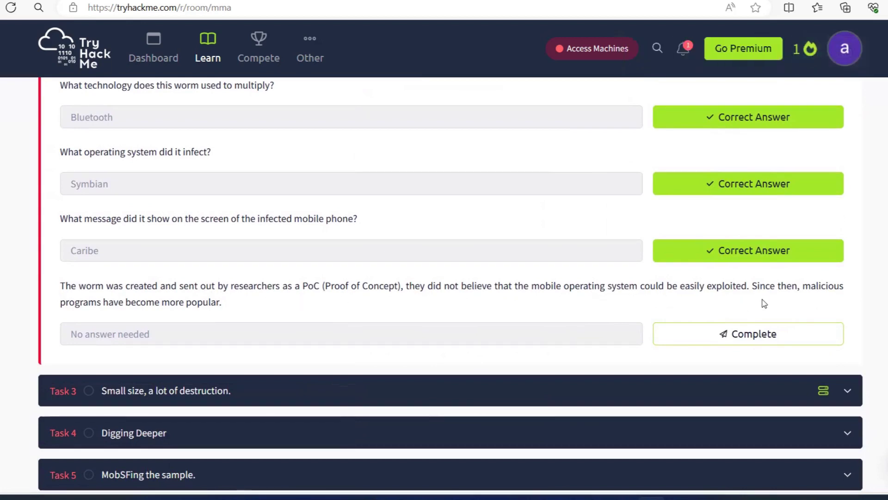
left_click(738, 334)
scroll(826, 257, "up", 4)
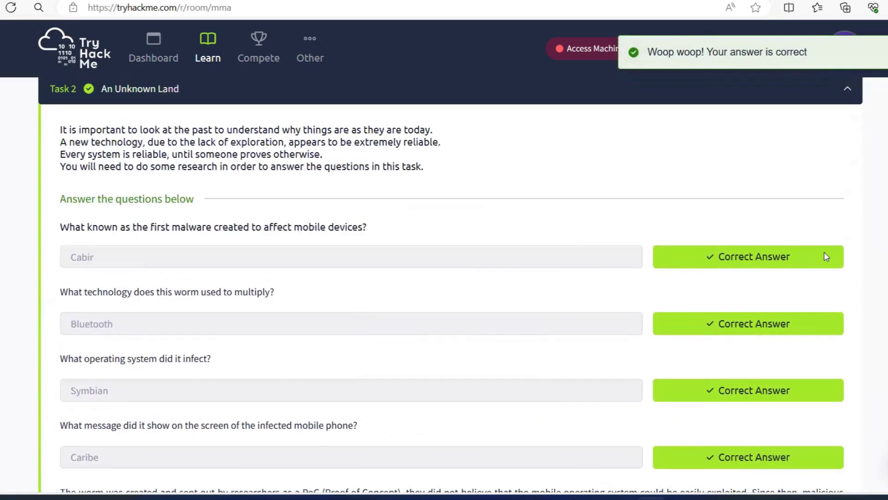
scroll(827, 257, "up", 1)
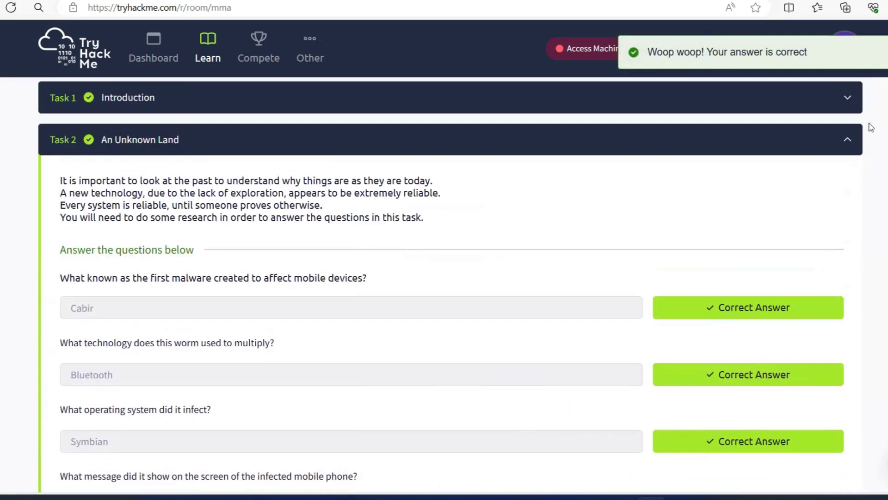
left_click(848, 141)
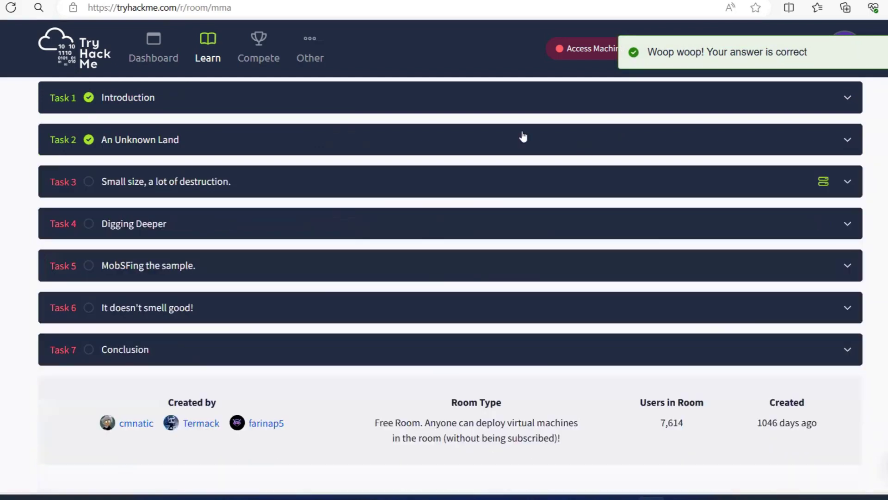
Step: Expand Task 3, start its machine, and mark the question on deploying it and scanning TWFsd2FyZQ.apk complete
left_click(264, 192)
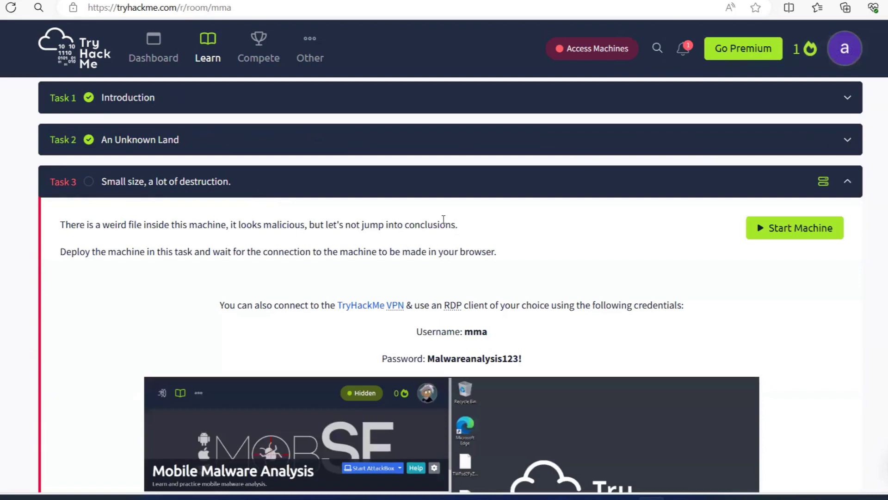
left_click(769, 231)
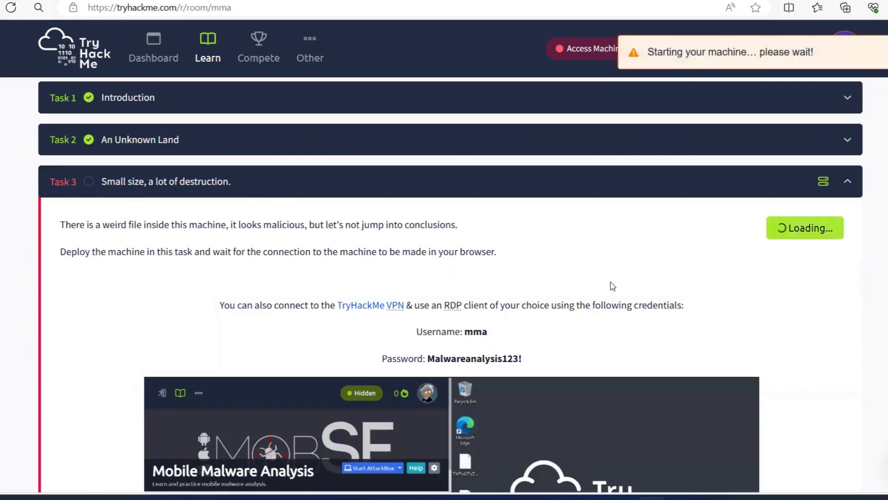
scroll(611, 285, "down", 1)
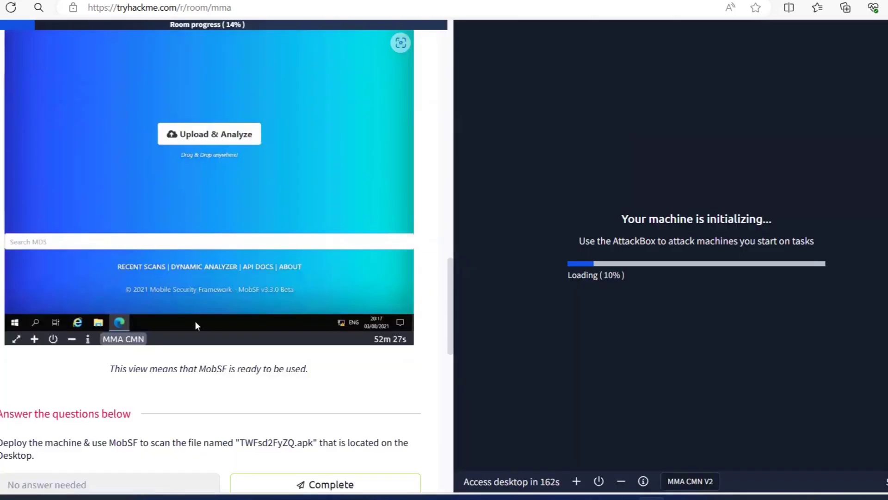
scroll(195, 322, "down", 5)
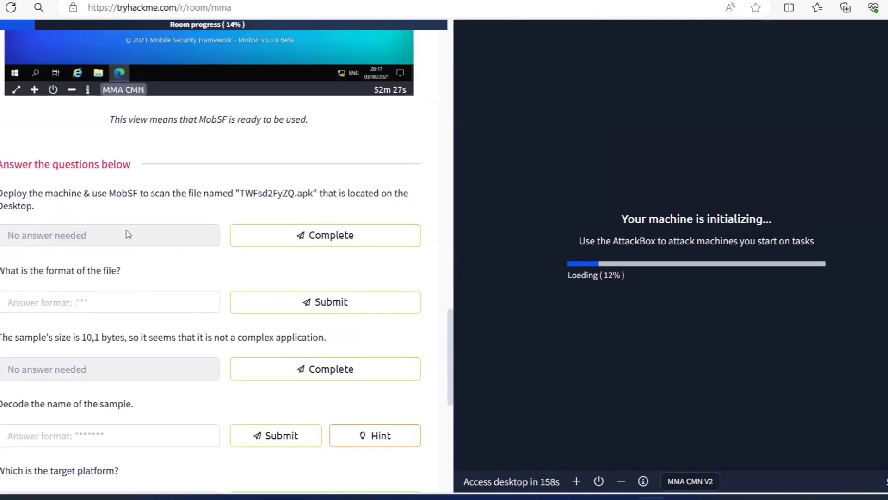
left_click(325, 235)
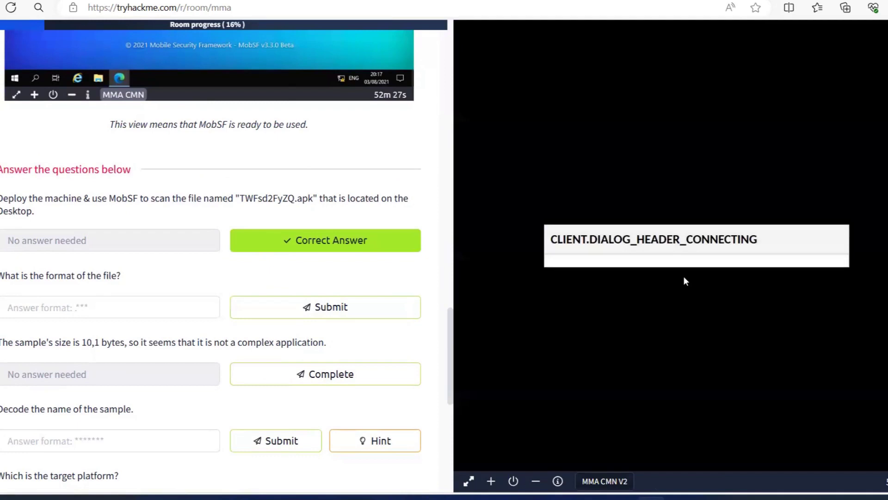
Step: Submit ".apk" as the answer to the Task 3 question about the file's format
scroll(111, 232, "down", 1)
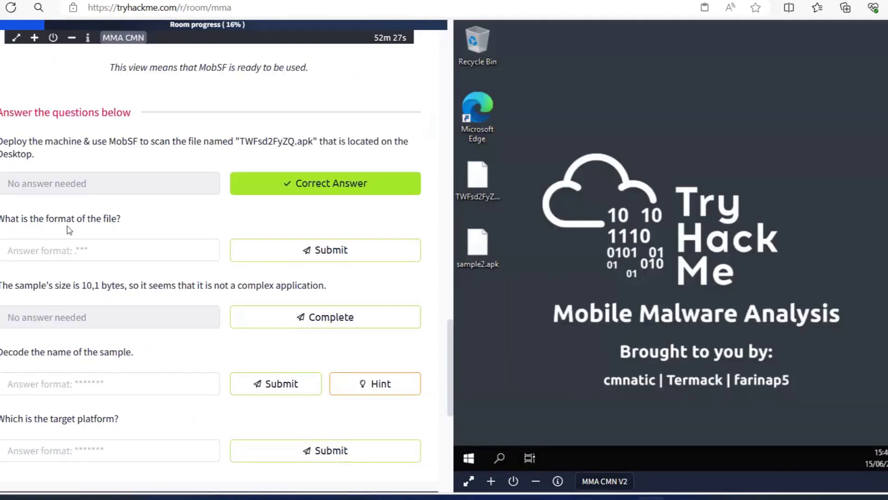
scroll(306, 222, "up", 1)
left_click_drag(297, 207, 313, 207)
left_click(74, 317)
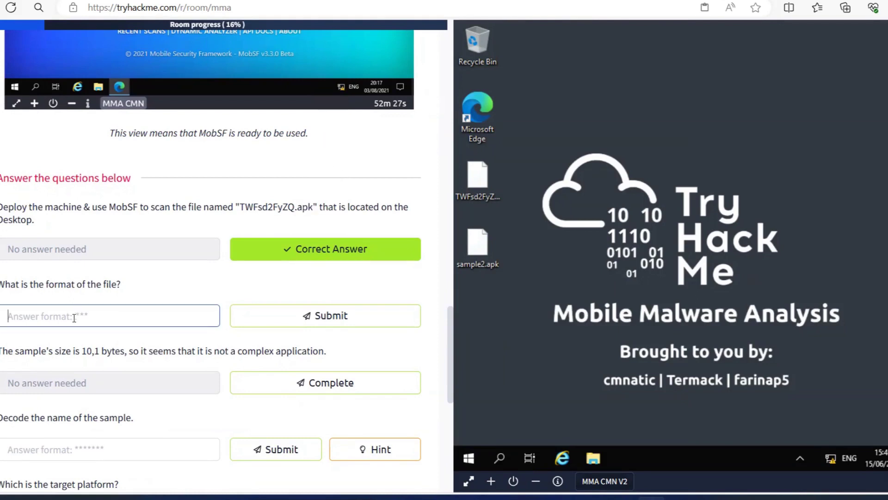
type(".apk")
left_click(276, 310)
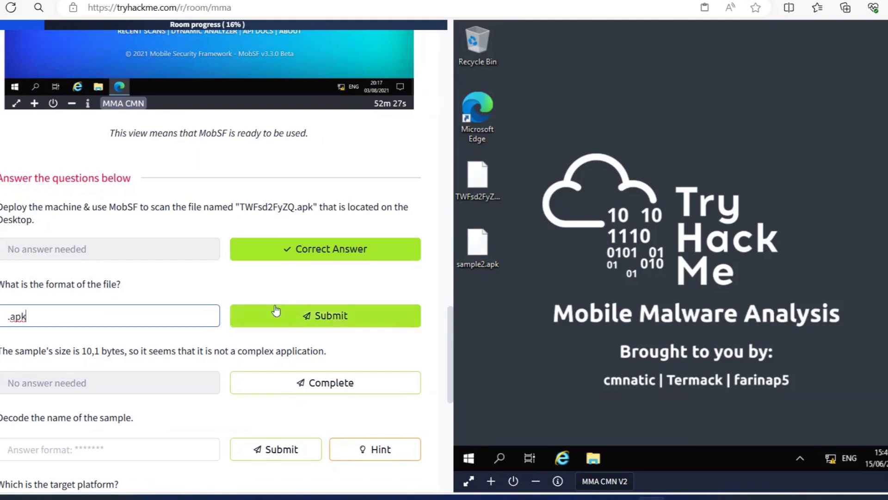
left_click(294, 316)
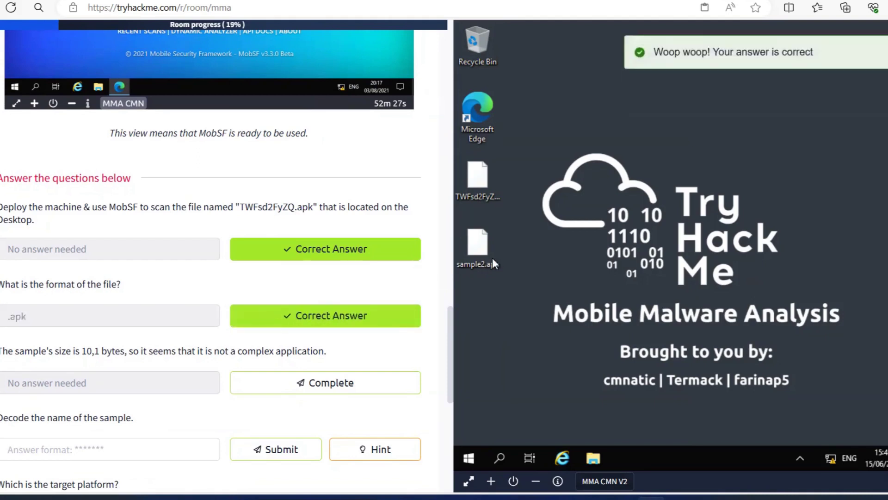
Step: Open the remote machine in full view and upload TWFsd2FyZQ.apk from its Desktop to MobSF for analysis
scroll(318, 295, "down", 1)
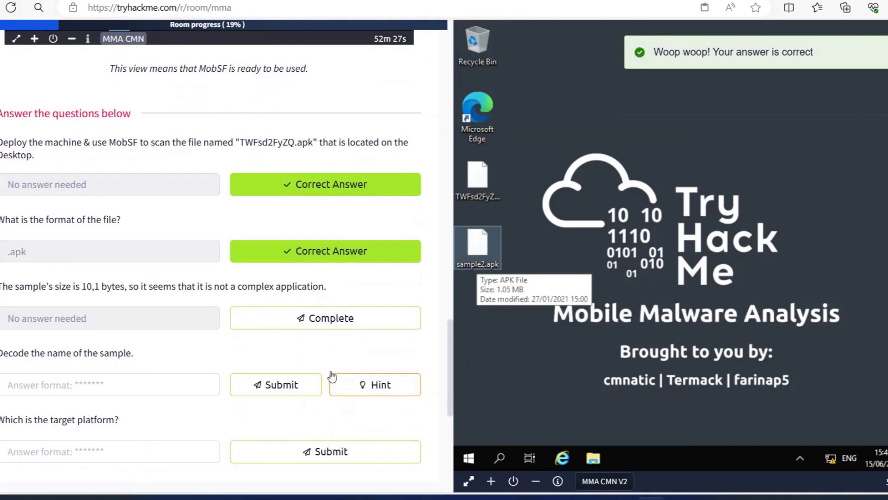
left_click(468, 481)
left_click(438, 258)
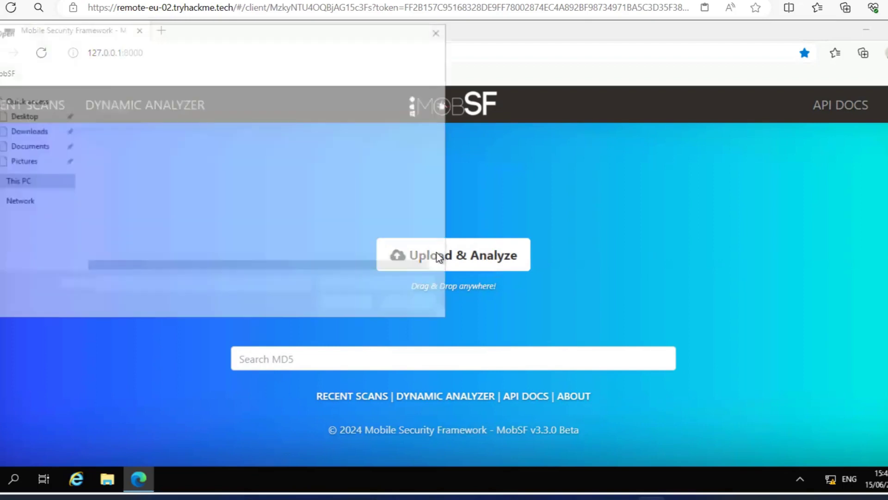
left_click(145, 136)
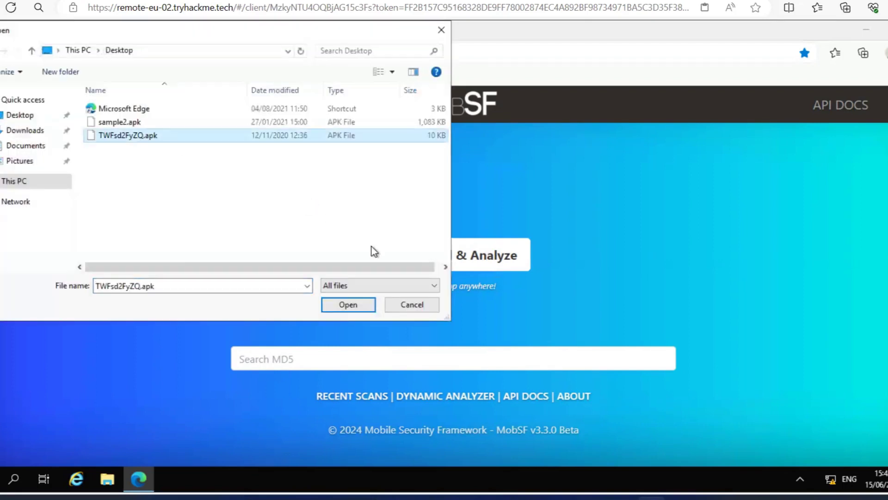
left_click(352, 307)
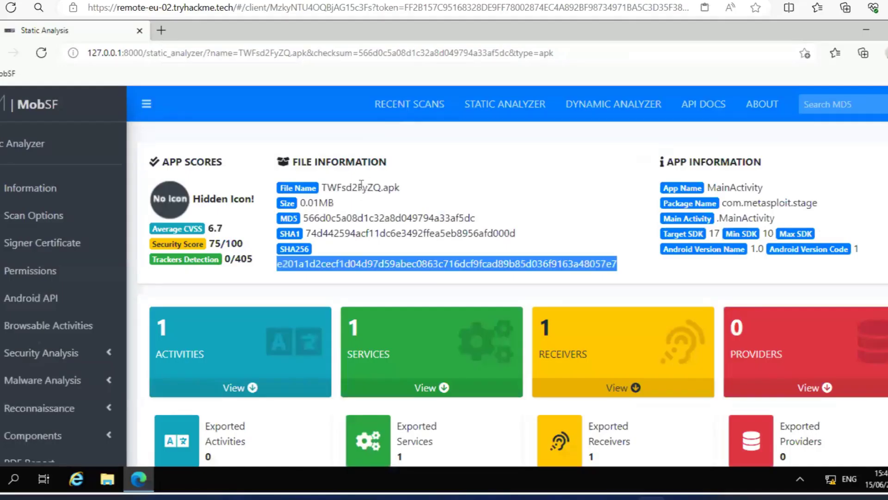
Step: Select the sample name TWFsd2FyZQ in the MobSF report, search Google for "cyberchef" and open CyberChef
double_click(361, 186)
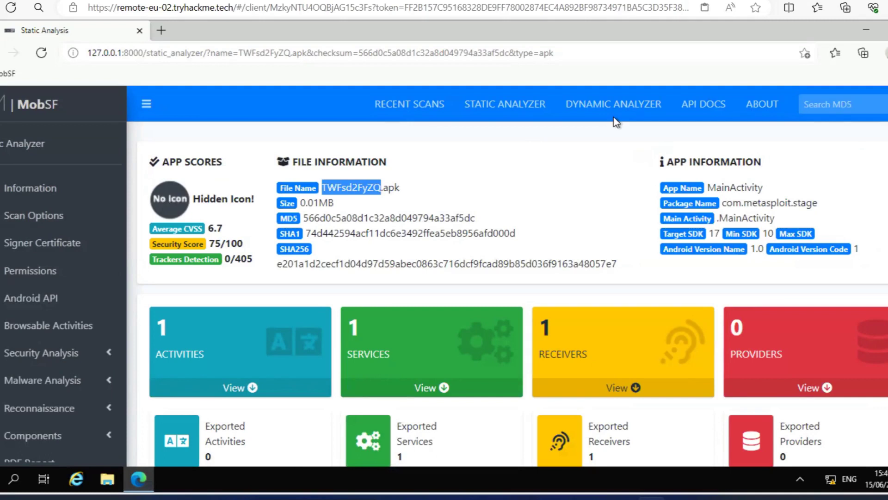
left_click(509, 1)
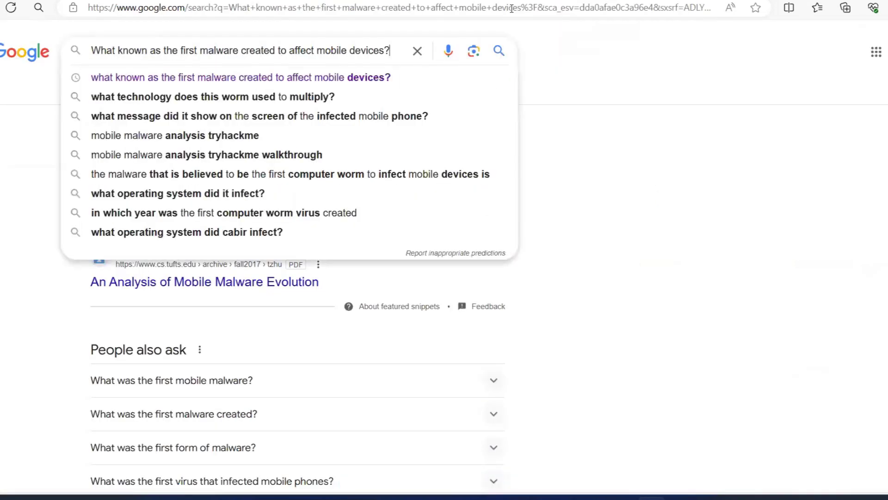
key("ctrl+a")
type("cyberchef")
key("Return")
left_click(115, 166)
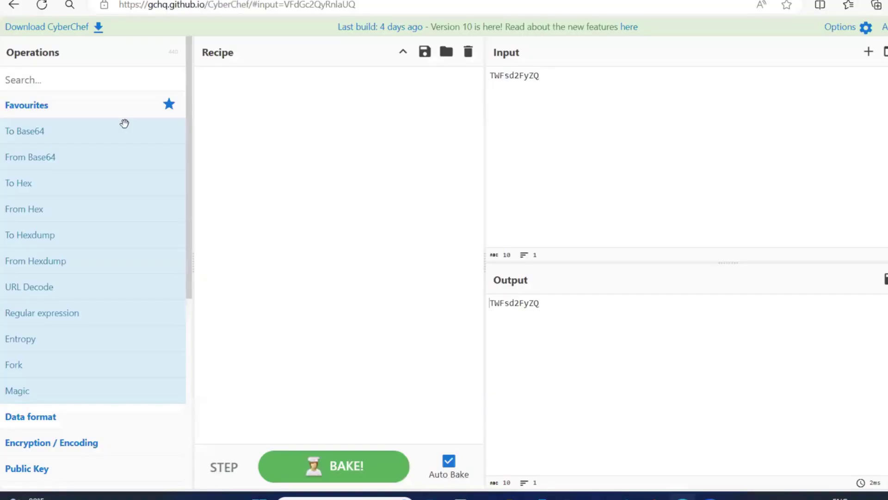
Step: Decode TWFsd2FyZQ in CyberChef with the From Base64 operation and copy the output
left_click_drag(59, 160, 245, 153)
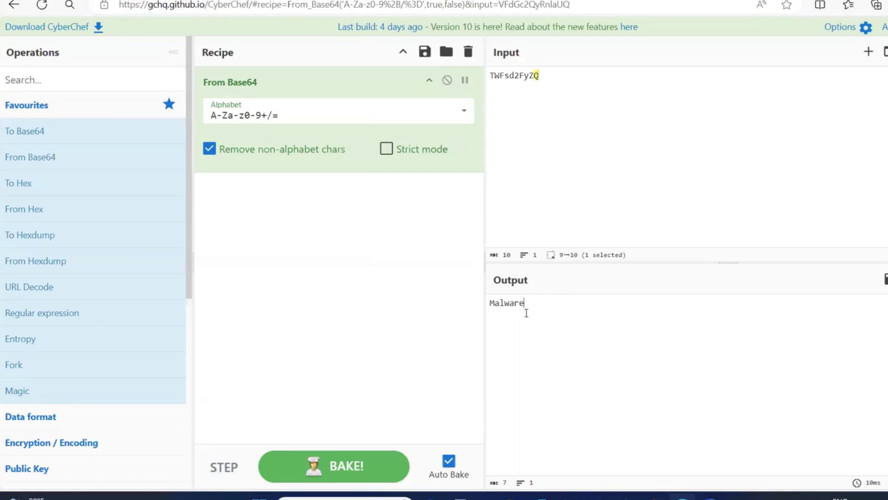
key("ctrl+a")
key("ctrl+c")
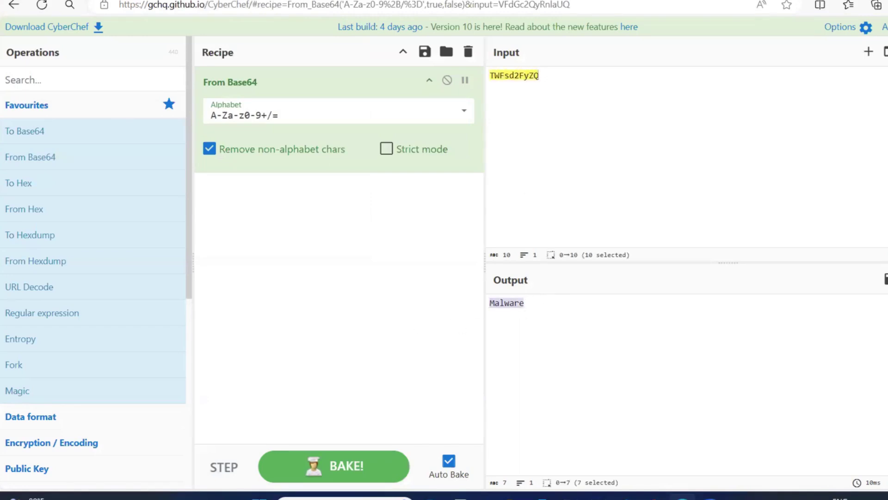
Step: Back in the TryHackMe room, mark the sample-size item complete and submit "Malware" as the decoded sample name
key("ctrl+Tab")
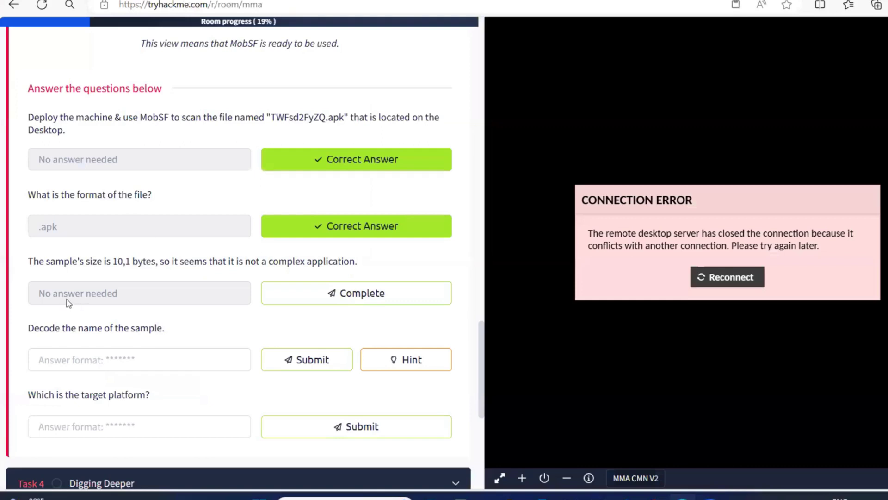
left_click(273, 295)
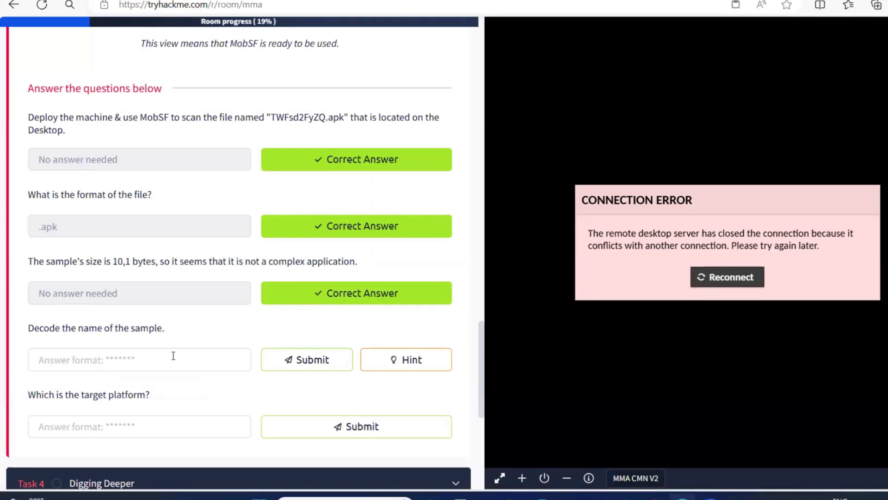
left_click(142, 361)
key("ctrl+v")
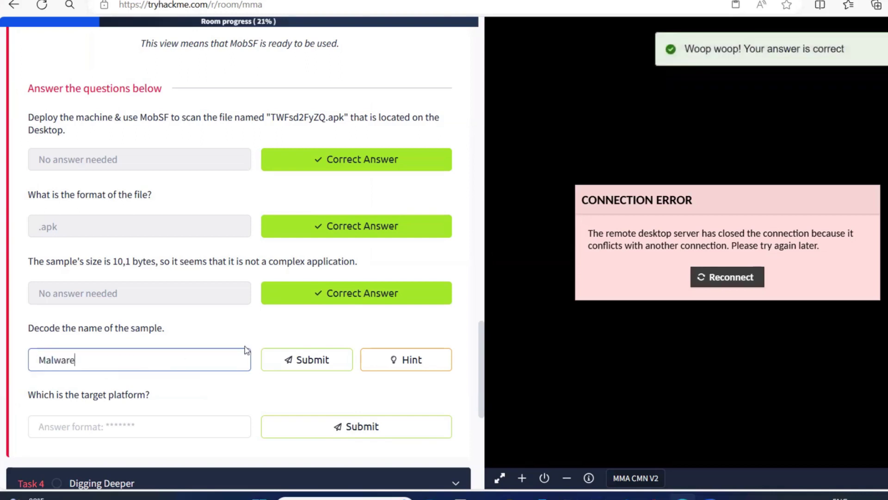
left_click(292, 357)
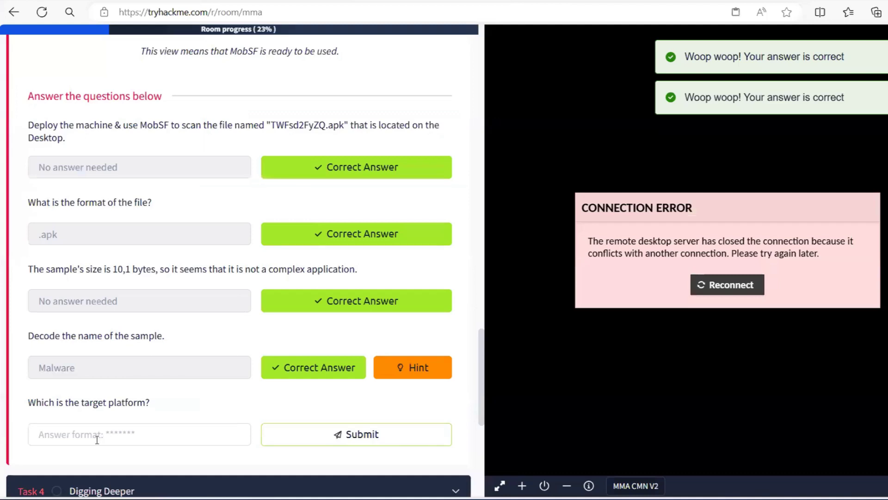
Step: Submit "Android" as the answer to the target platform question
left_click(97, 439)
type("A")
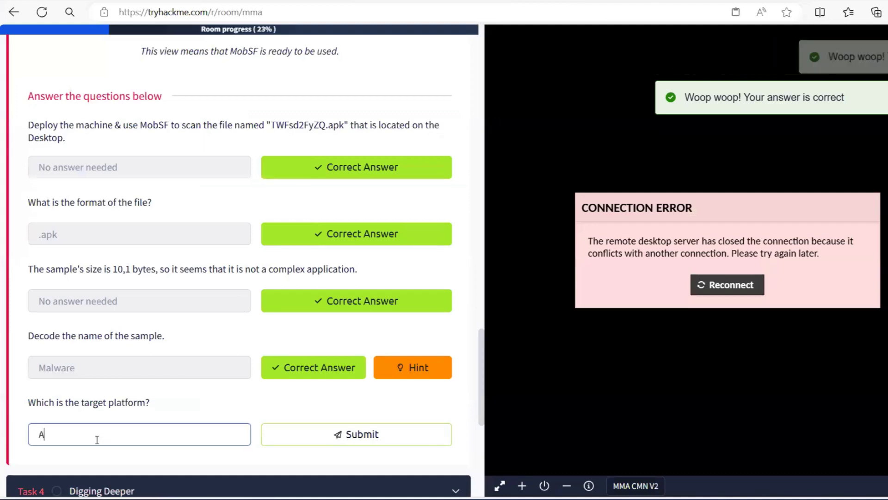
type("ndroid")
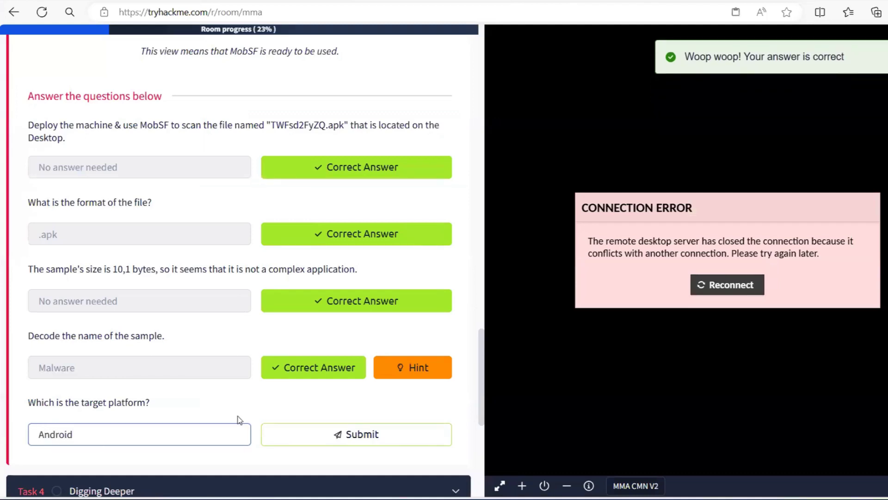
left_click(318, 438)
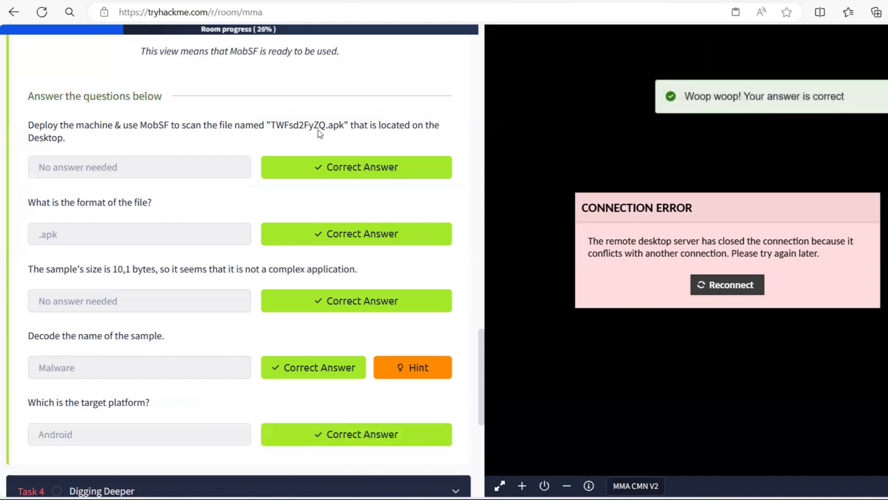
Step: Collapse the finished Task 3 and expand Task 4, Digging Deeper
scroll(318, 129, "up", 8)
scroll(364, 216, "up", 10)
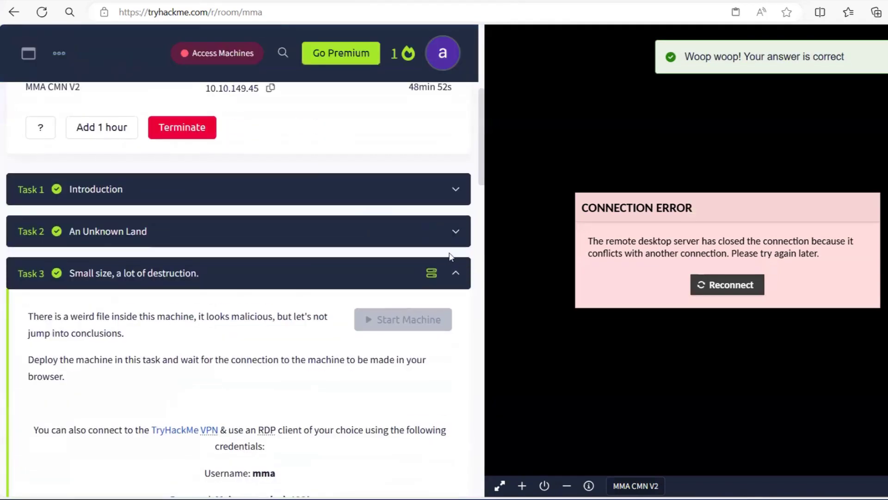
left_click(453, 280)
left_click(245, 310)
Step: Copy the sample's SHA256 hash from the MobSF file information and search for it on VirusTotal
scroll(248, 374, "down", 2)
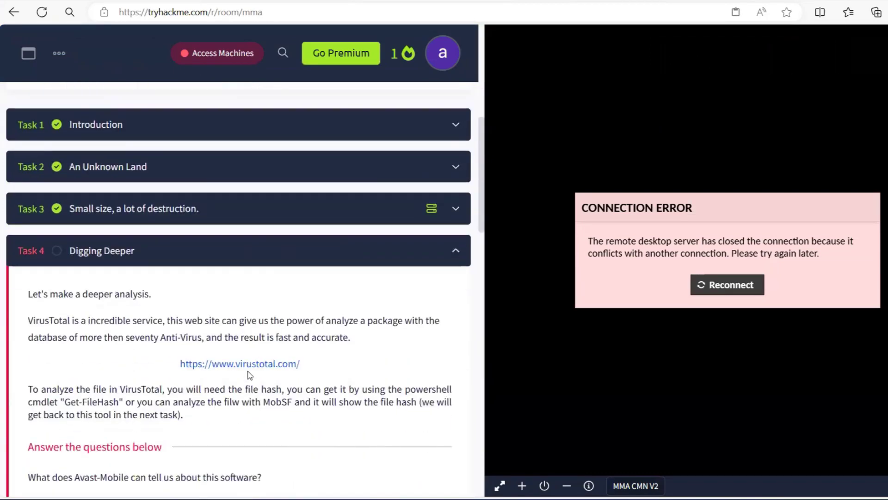
scroll(248, 375, "down", 2)
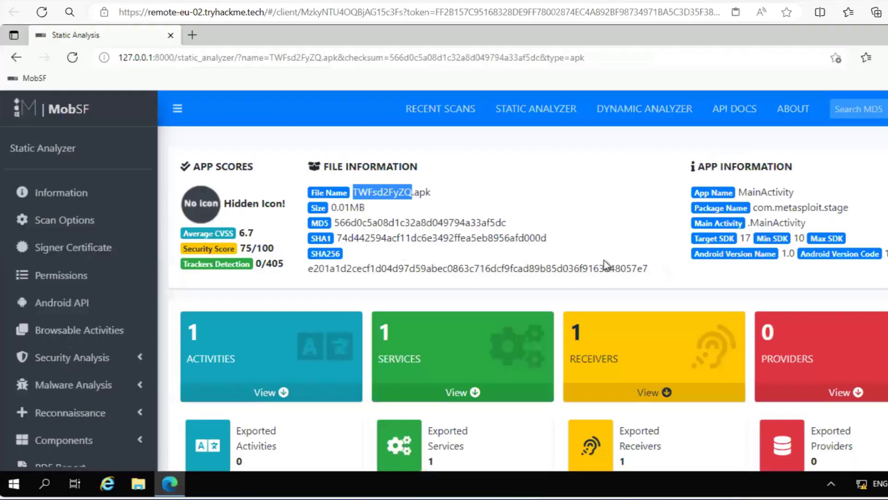
left_click_drag(421, 269, 650, 269)
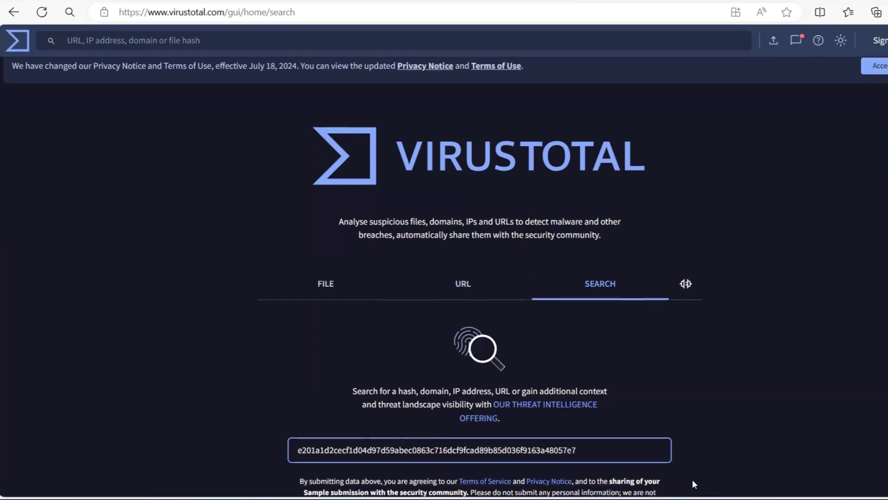
scroll(692, 479, "down", 2)
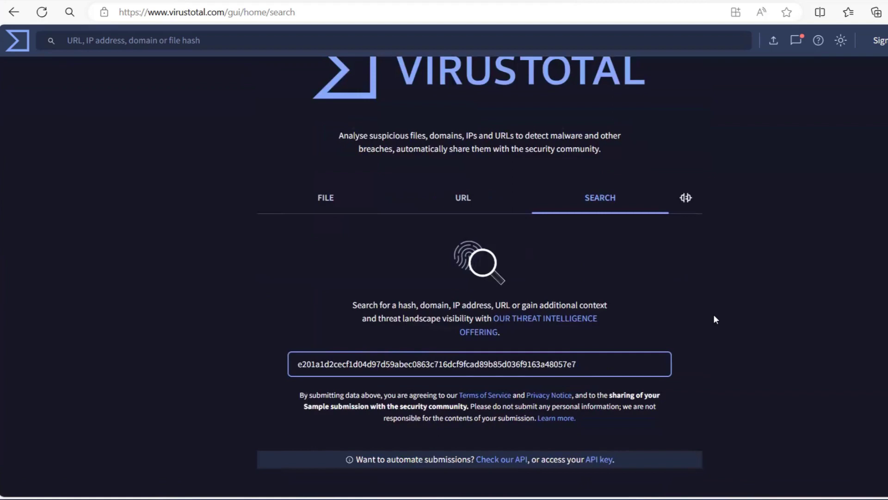
key("Return")
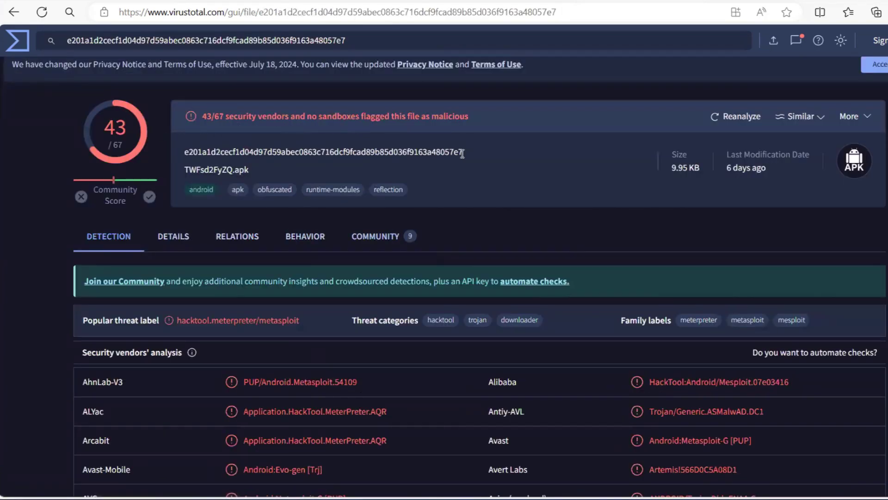
Step: Find Avast's entry in the VirusTotal vendor analysis and copy its detection label "Android:Metasploit-G [PUP]"
scroll(462, 153, "down", 3)
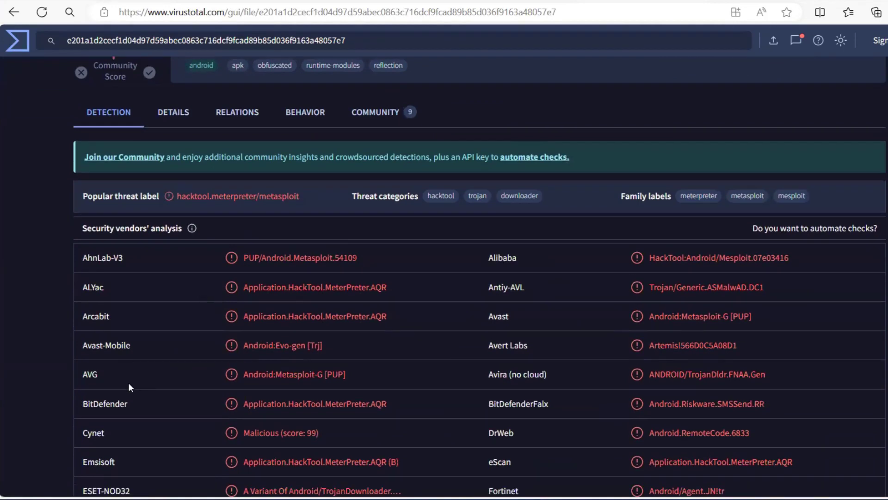
scroll(129, 384, "down", 1)
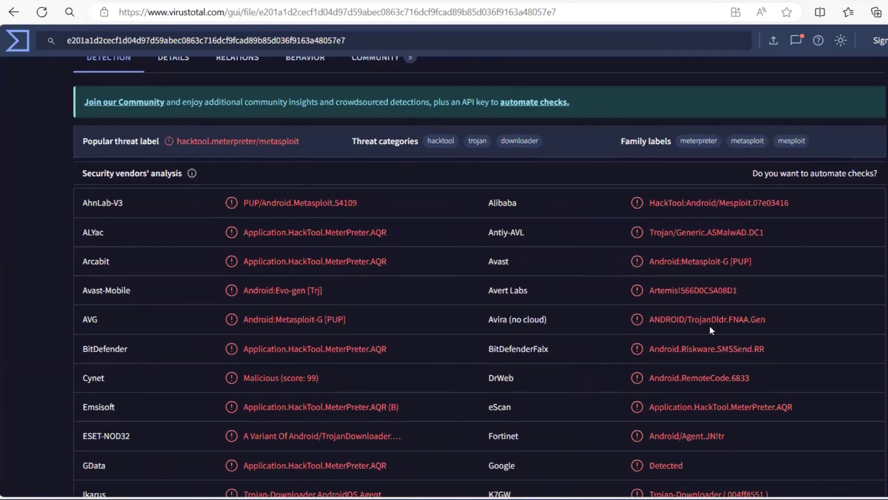
left_click_drag(761, 264, 651, 260)
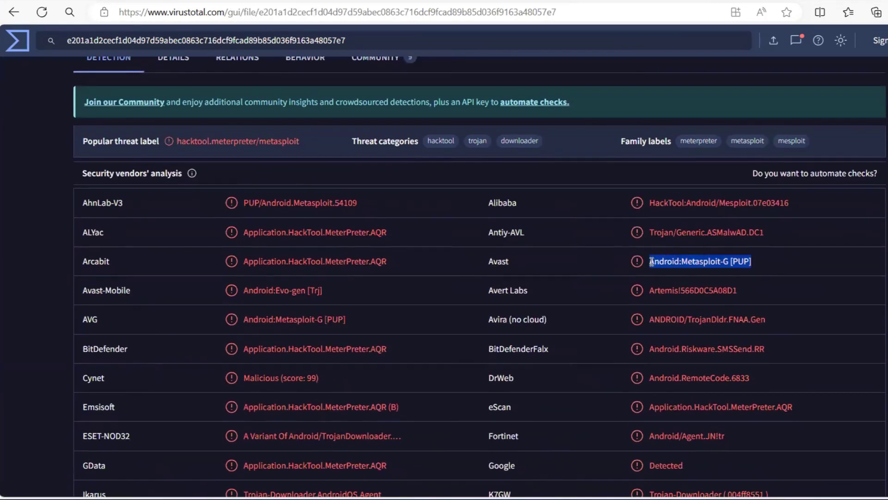
key("ctrl+f")
key("ctrl+c")
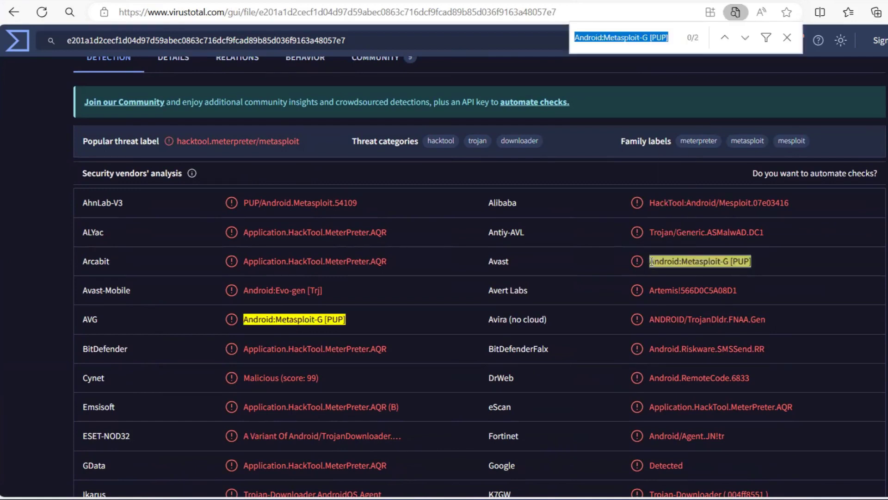
Step: Replace the Avast-Mobile answer in Task 4 with the copied label, change it to "Android:Metasploit-Q [PUP]" and submit it
key("ctrl+Tab")
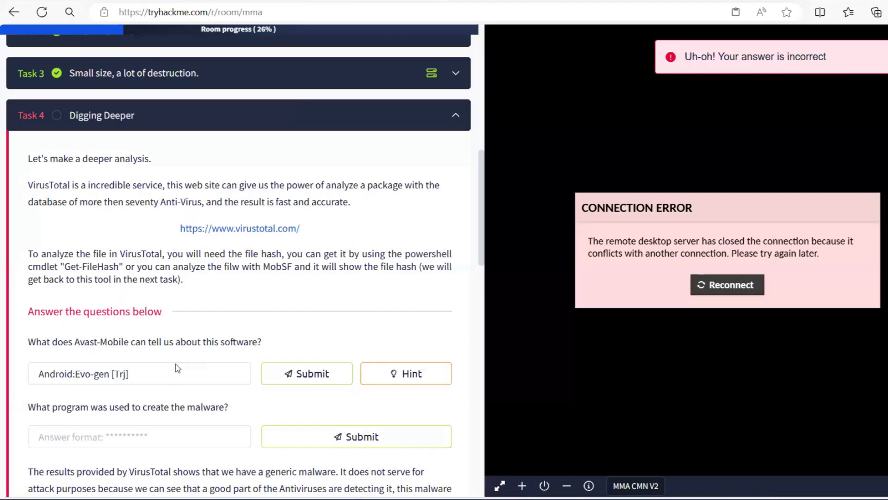
triple_click(165, 369)
key("ctrl+v")
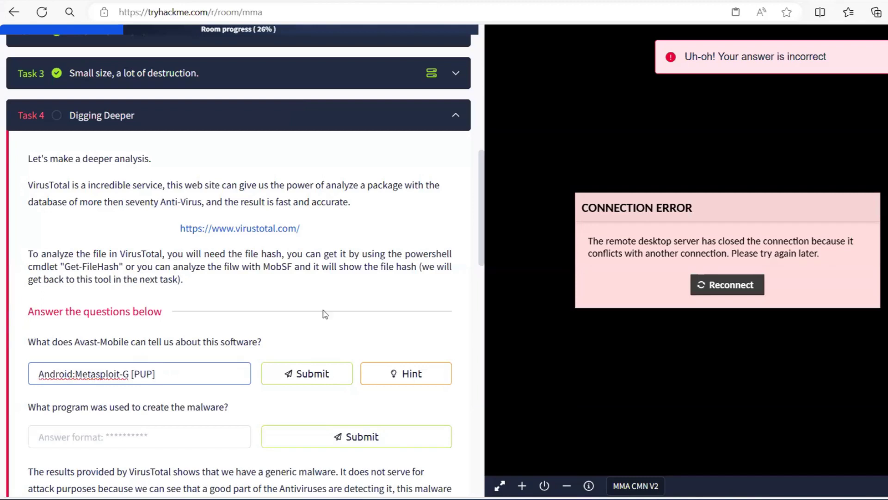
left_click(313, 376)
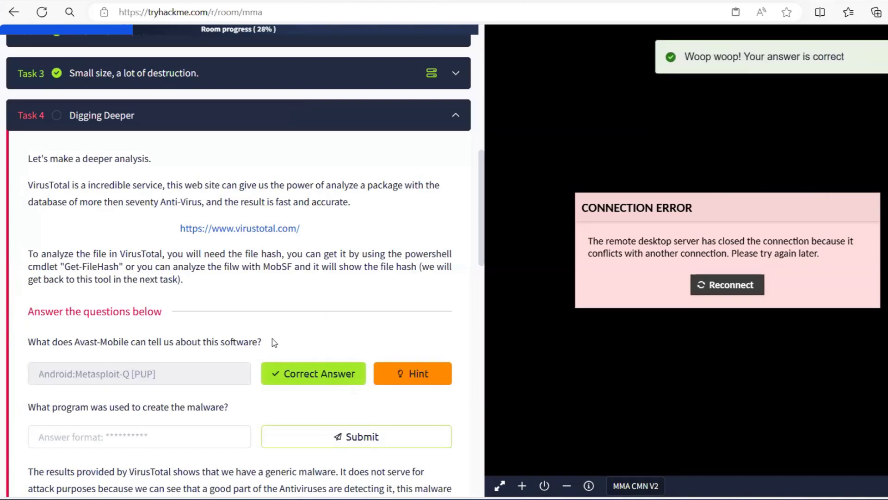
Step: Copy "Metasploit" from Avast's detection label on VirusTotal and submit it as the program used to create the malware
scroll(273, 341, "down", 2)
scroll(274, 341, "down", 1)
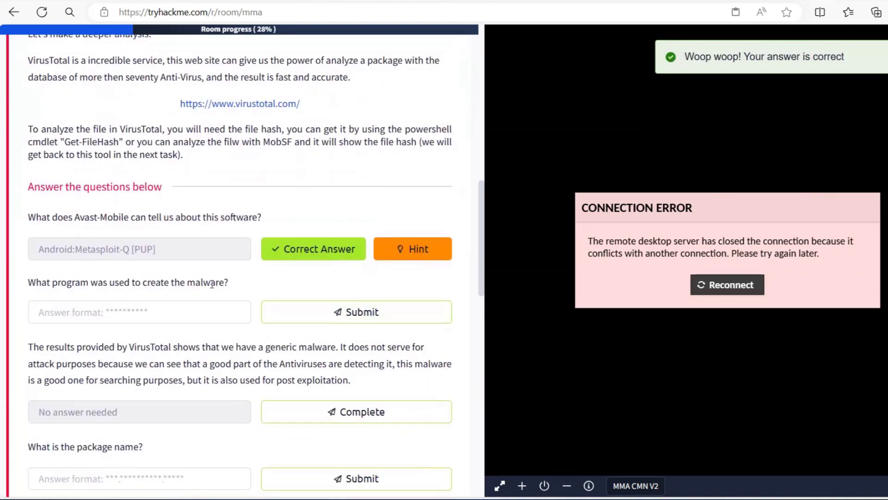
left_click_drag(722, 261, 684, 260)
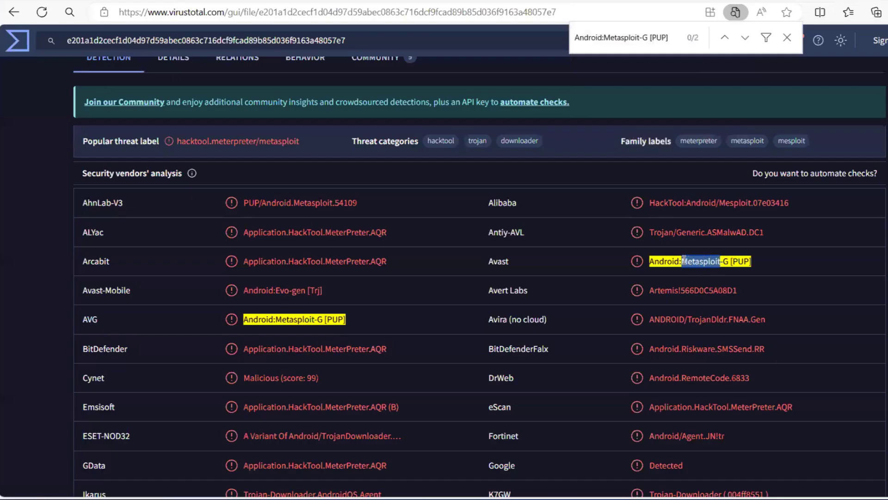
key("ctrl+c")
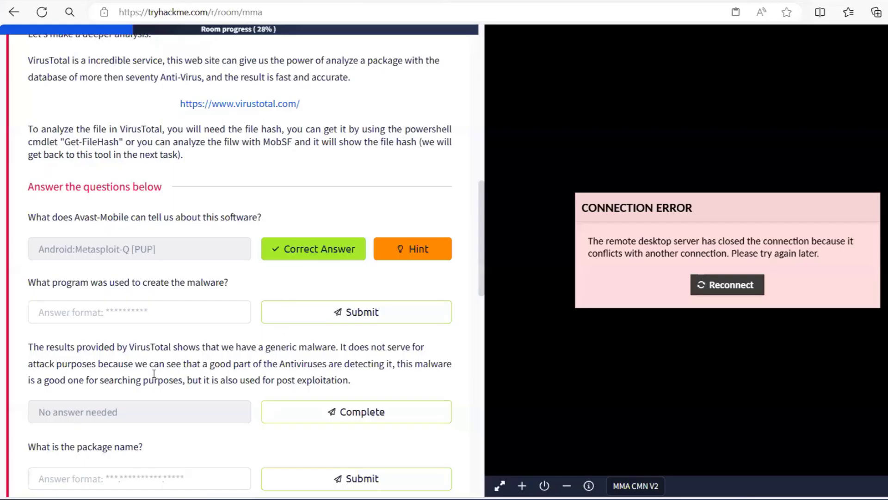
left_click(111, 311)
key("ctrl+v")
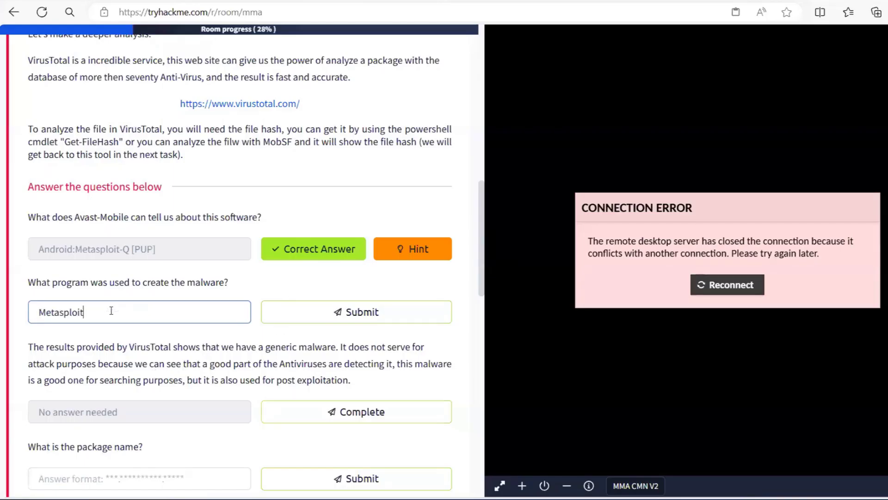
left_click(317, 311)
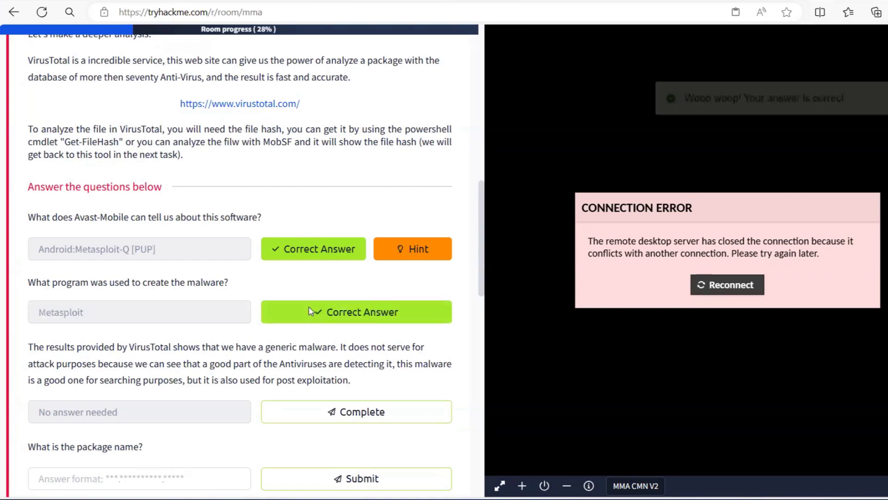
Step: Complete the no-answer item about the VirusTotal results and submit "com.metasploit.stage" as the package name
scroll(198, 336, "down", 3)
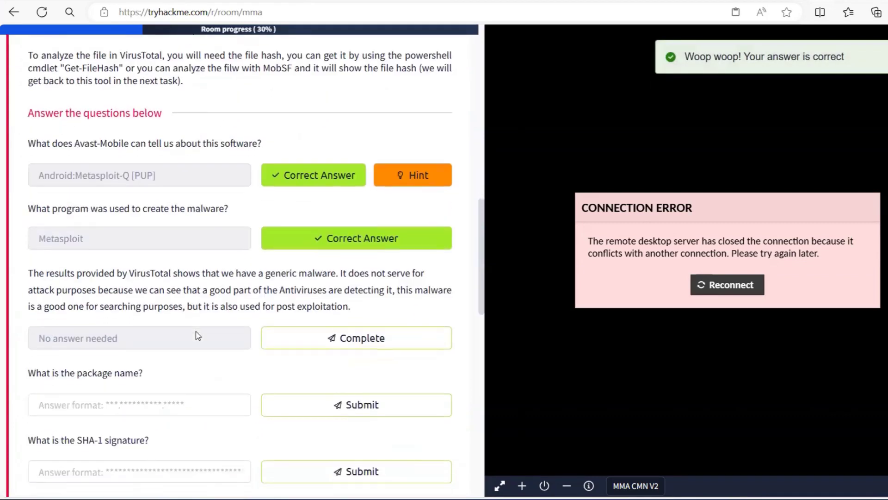
left_click(271, 330)
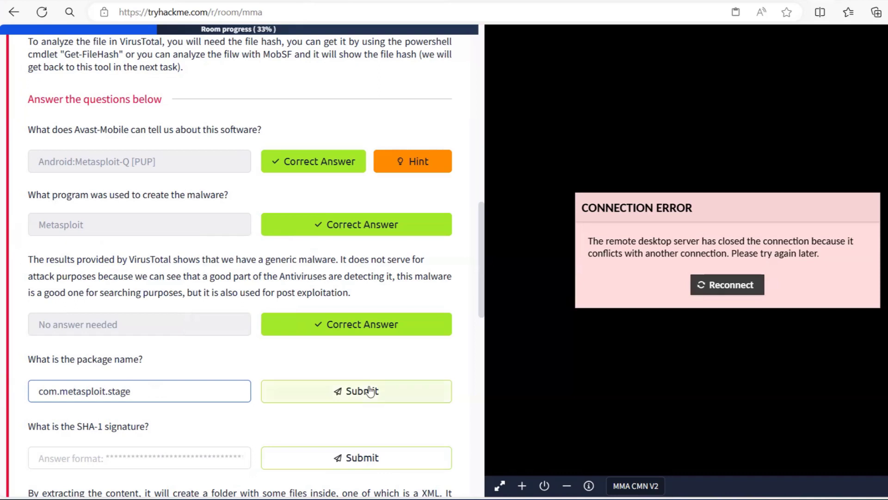
left_click(369, 391)
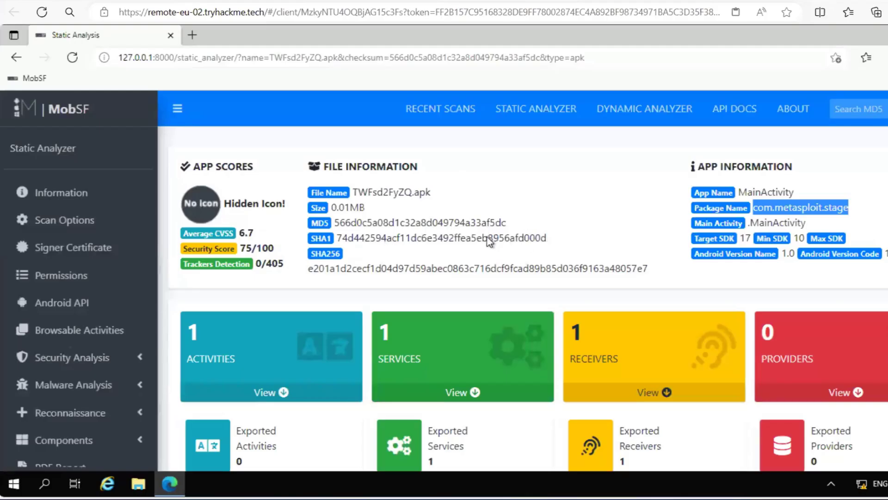
Step: Copy the sample's SHA1 hash from the MobSF file information and submit it as the SHA-1 signature answer in Task 4
double_click(338, 238)
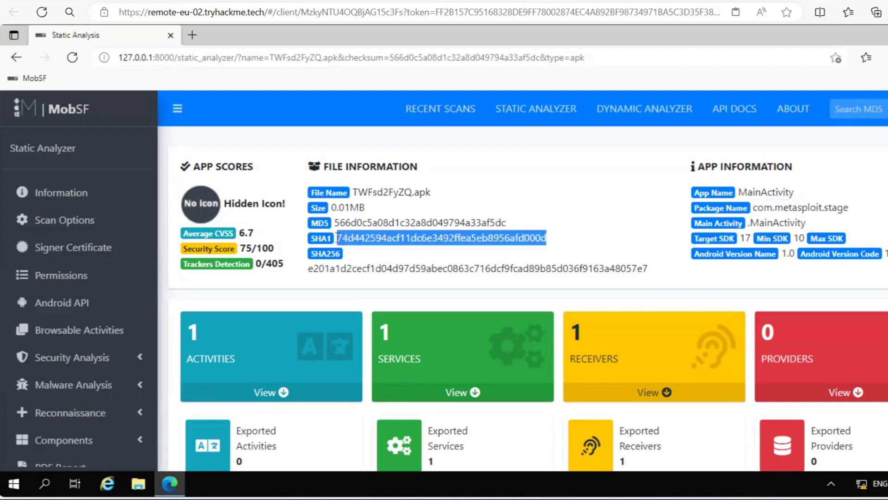
key("ctrl+Tab")
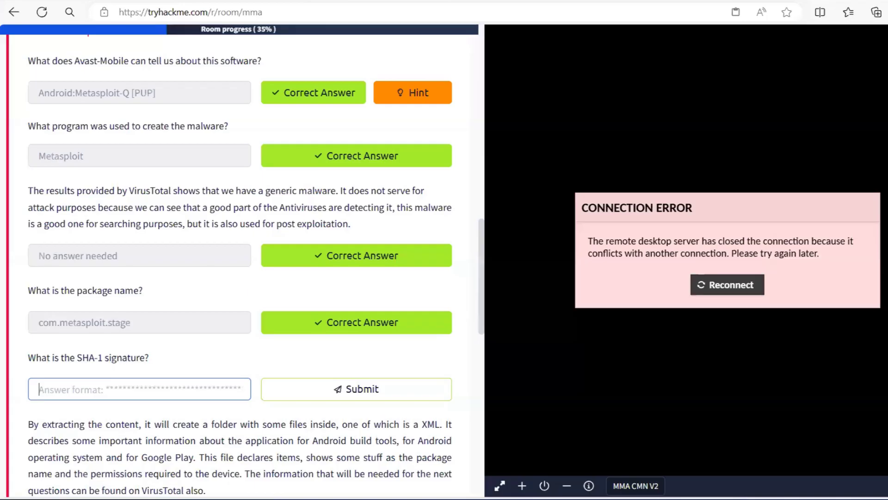
right_click(158, 384)
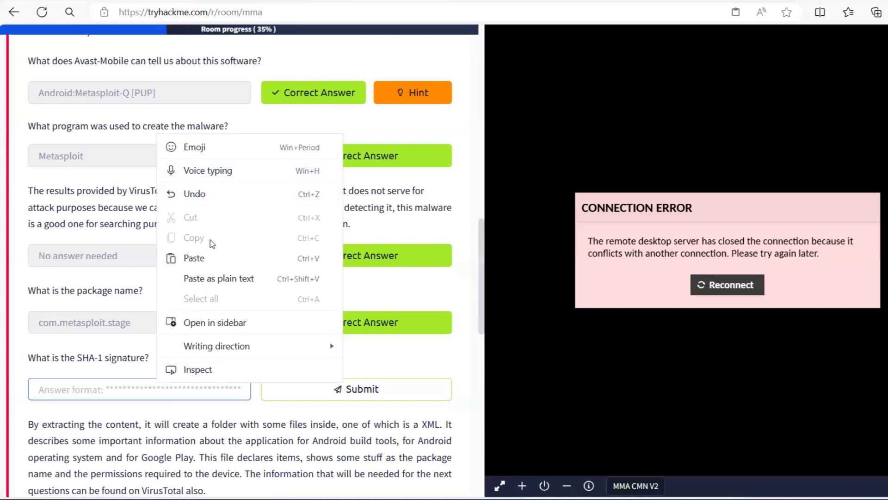
left_click(213, 258)
left_click(353, 388)
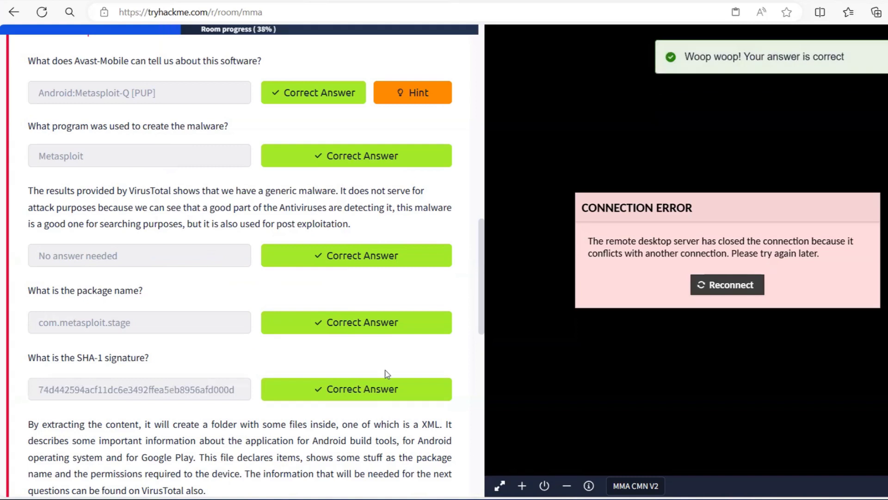
Step: Check the decompiled code section in MobSF and submit "AndroidManifest.xml" as the unique XML file
scroll(270, 309, "down", 5)
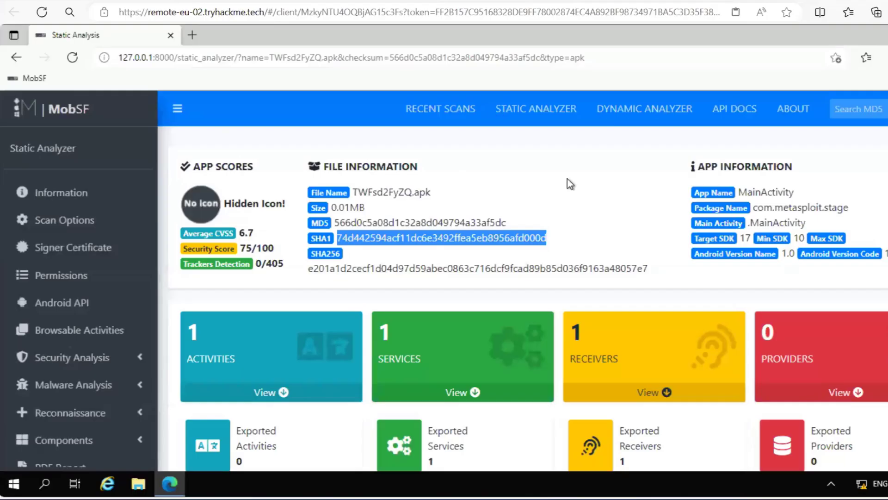
scroll(567, 178, "down", 5)
scroll(575, 213, "down", 1)
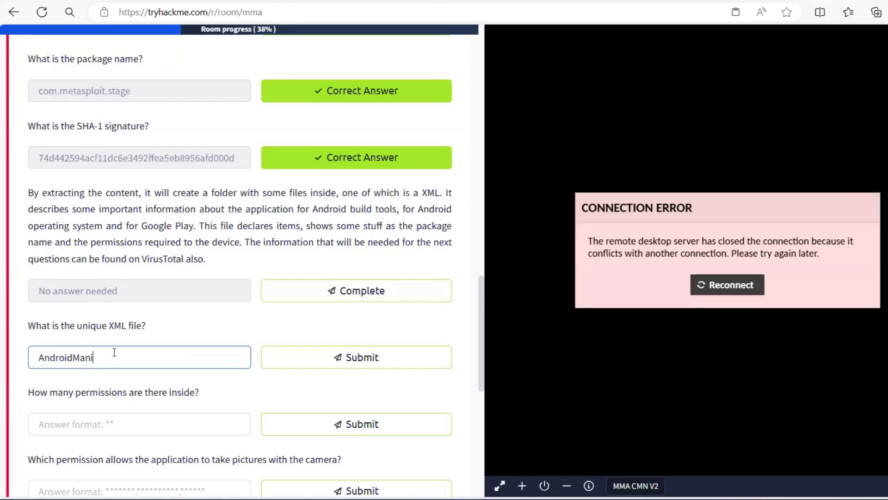
type("fest.xml")
left_click(309, 357)
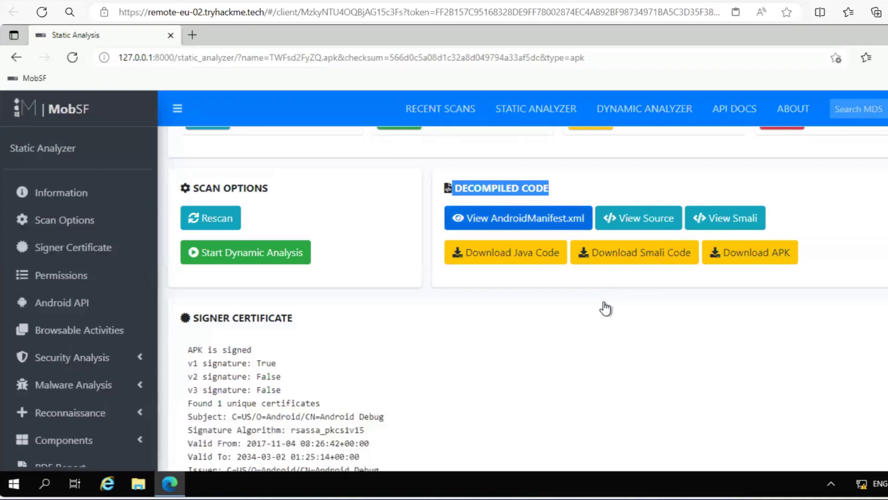
Step: Open the sample's AndroidManifest.xml in MobSF and submit 22 as the number of permissions
left_click(519, 218)
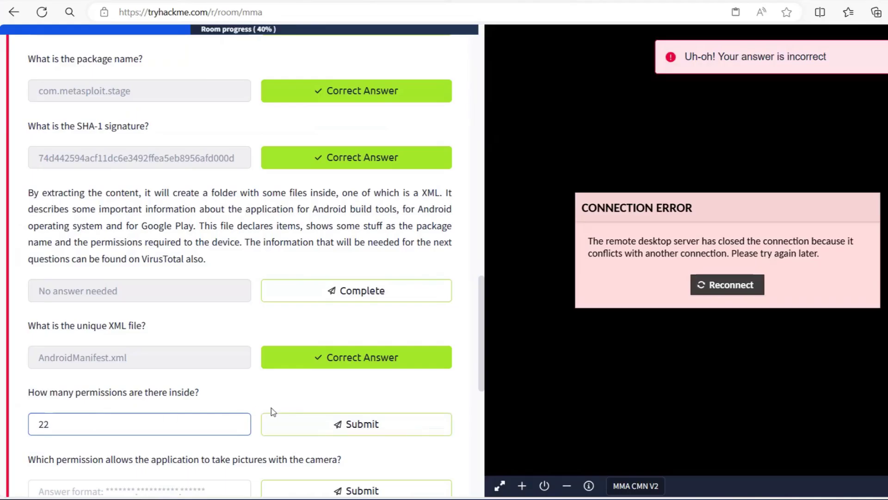
left_click(289, 414)
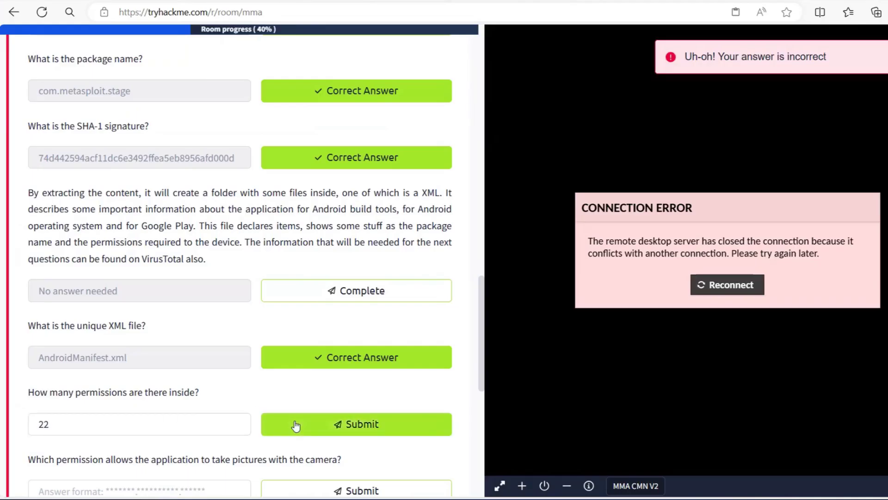
left_click(296, 425)
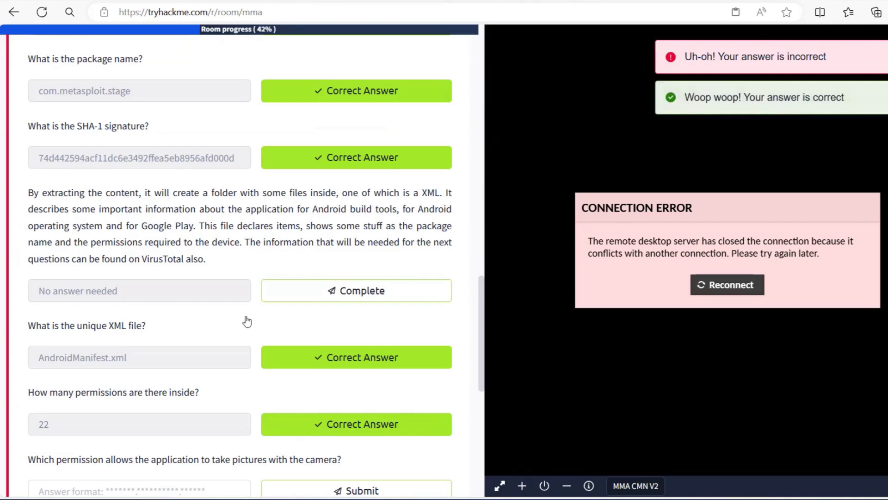
Step: Copy "android.permission.CAMERA" from the manifest in MobSF and submit it as the permission for taking pictures
scroll(247, 321, "down", 2)
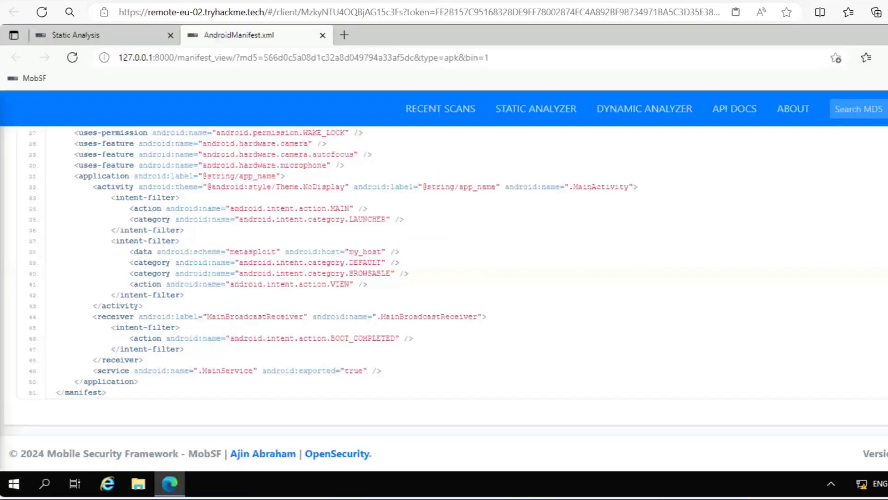
scroll(332, 168, "up", 2)
left_click_drag(332, 168, 223, 170)
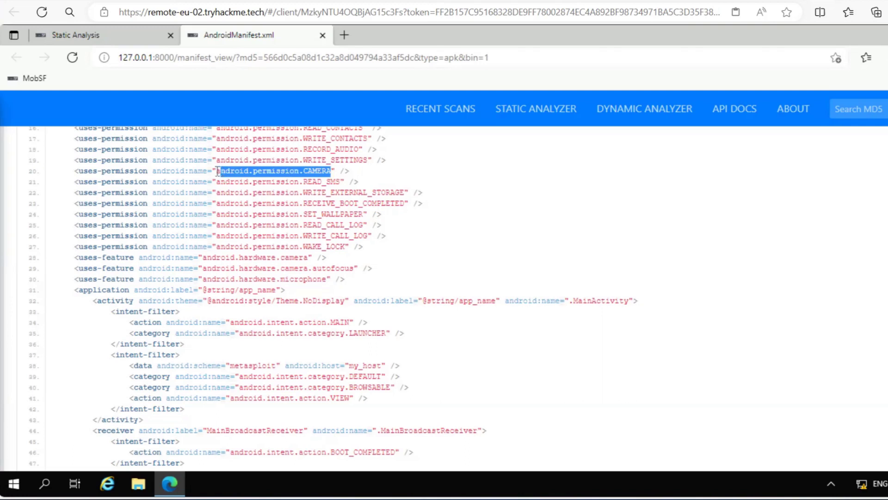
right_click(236, 173)
left_click(251, 184)
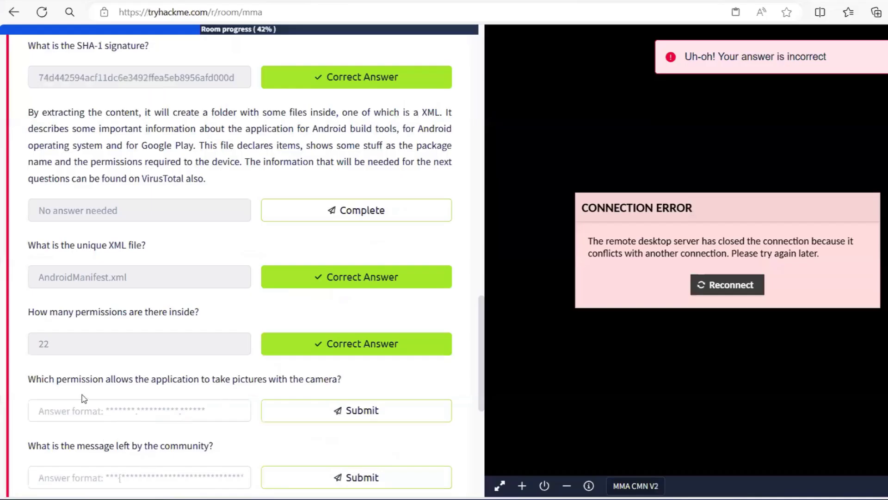
left_click(80, 409)
key("ctrl+v")
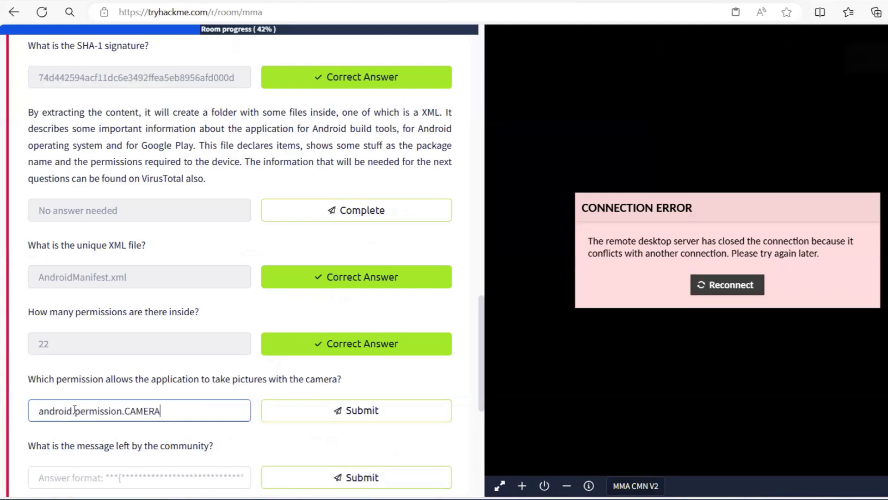
left_click(377, 419)
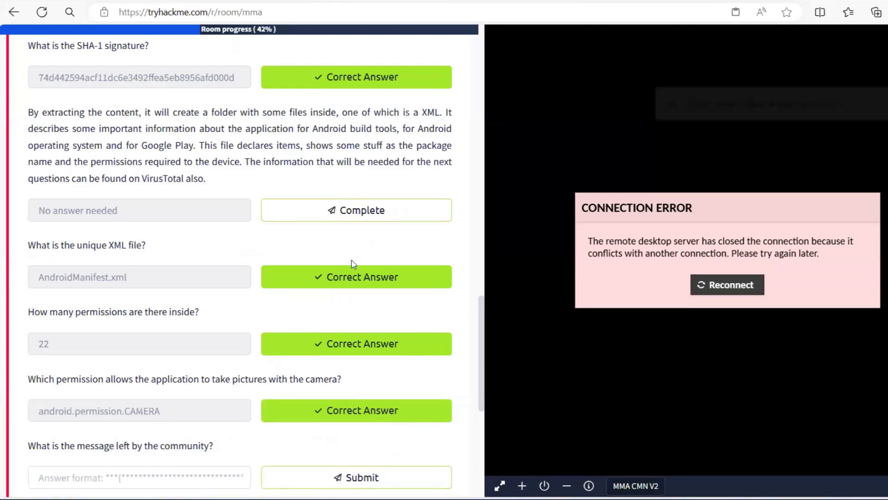
scroll(352, 260, "down", 2)
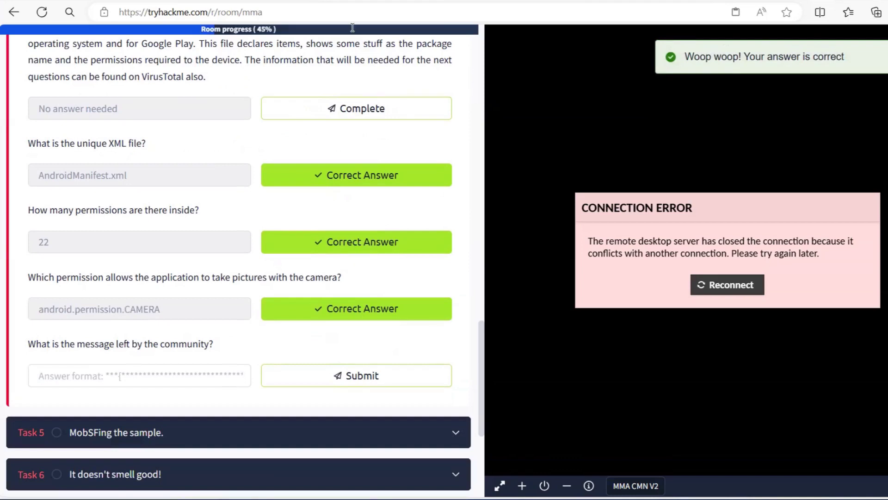
key("alt+Tab")
left_click(393, 176)
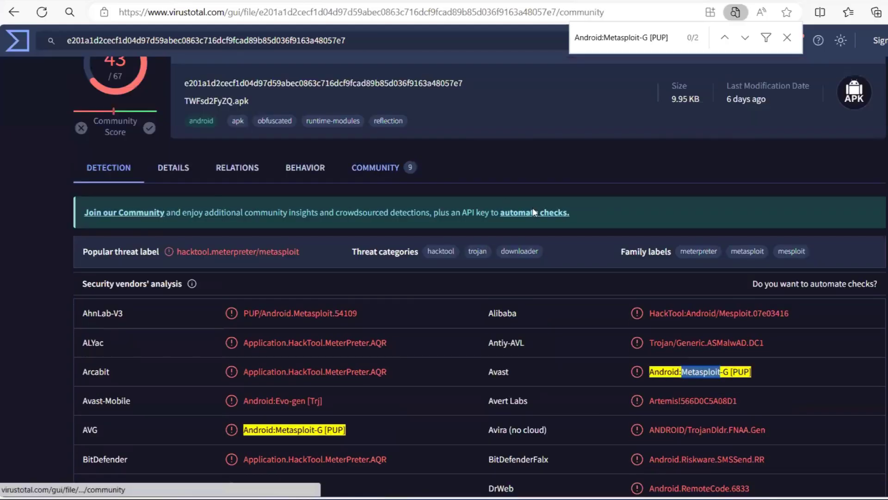
scroll(534, 213, "down", 10)
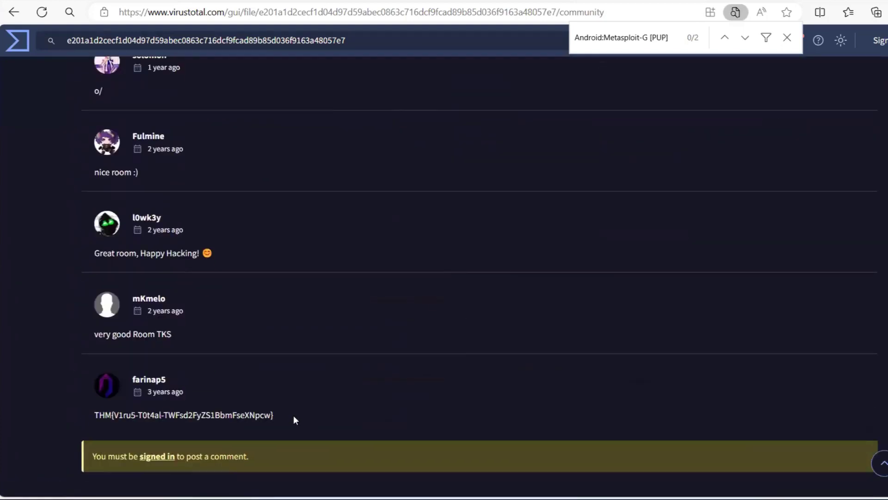
left_click_drag(268, 416, 91, 414)
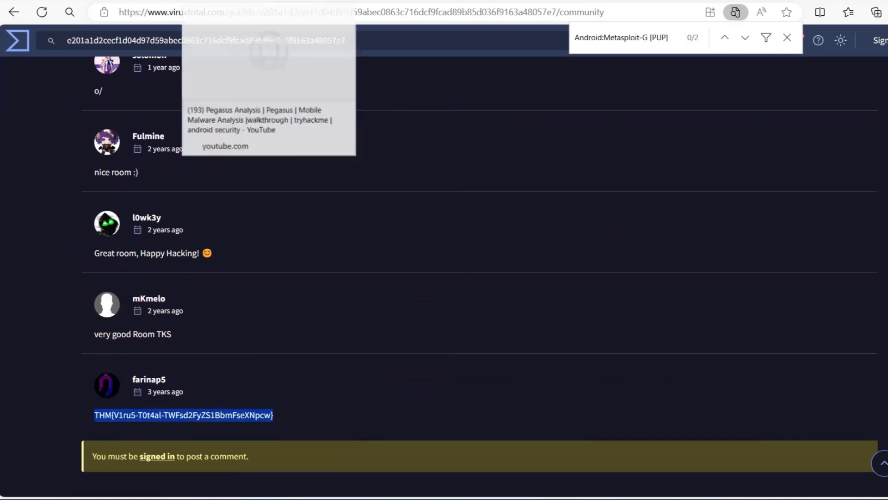
Step: Submit the copied THM message as the community message answer and complete the remaining no-answer item in Task 4
key("ctrl+shift+Tab")
left_click(194, 377)
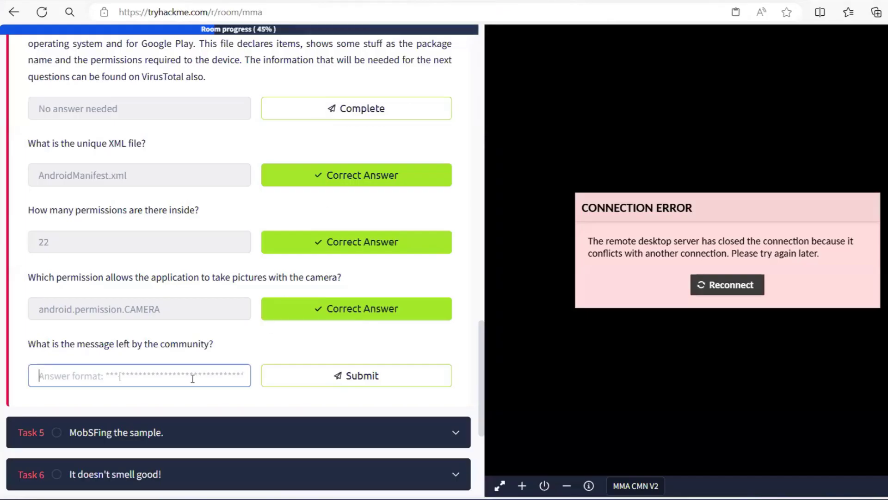
key("ctrl+v")
left_click(346, 377)
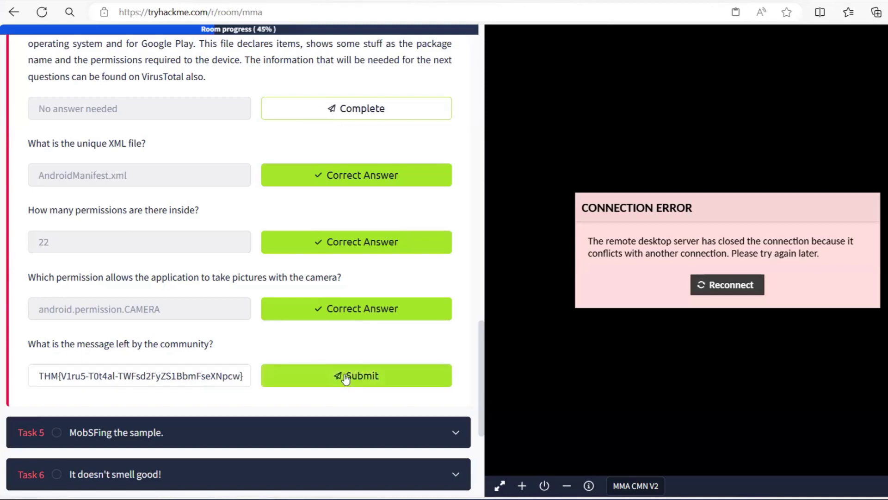
scroll(432, 217, "up", 6)
scroll(421, 254, "up", 2)
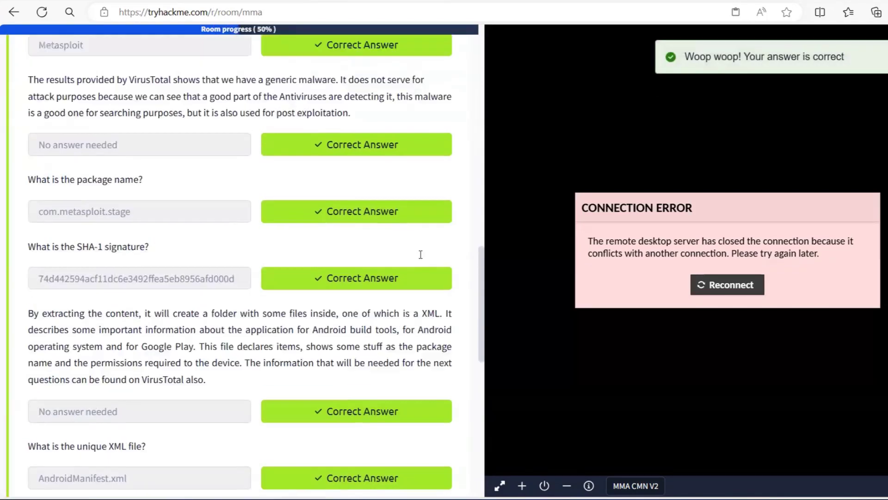
Step: Collapse the finished Task 4 and expand Task 5, MobSFing the sample
scroll(420, 254, "up", 9)
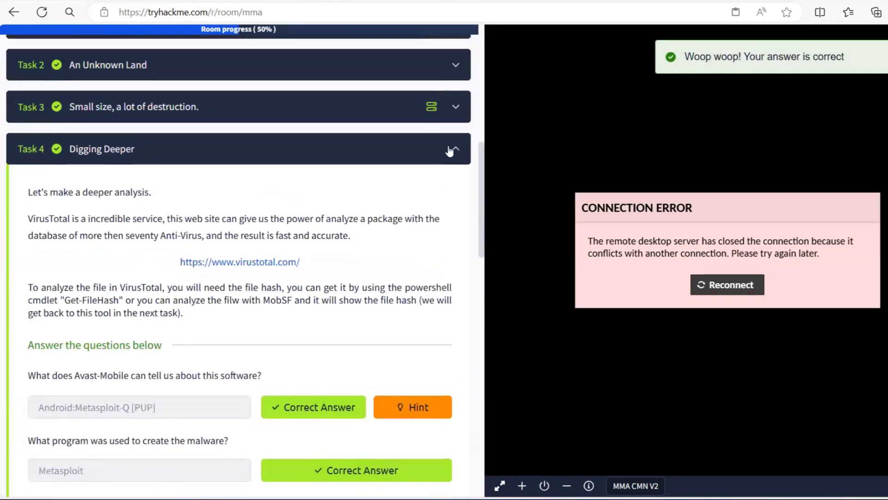
left_click(448, 151)
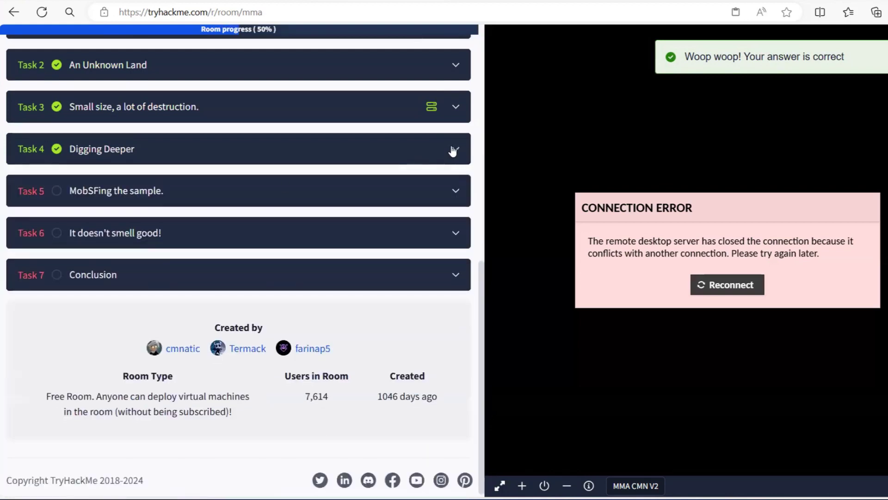
left_click(174, 198)
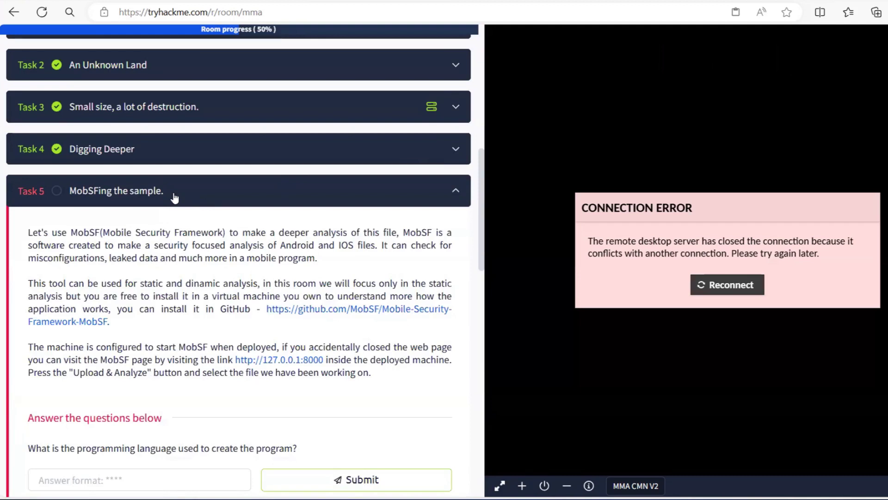
Step: Download the sample's decompiled Java code from MobSF and submit "Java" as the programming language used to create the program
scroll(273, 260, "down", 3)
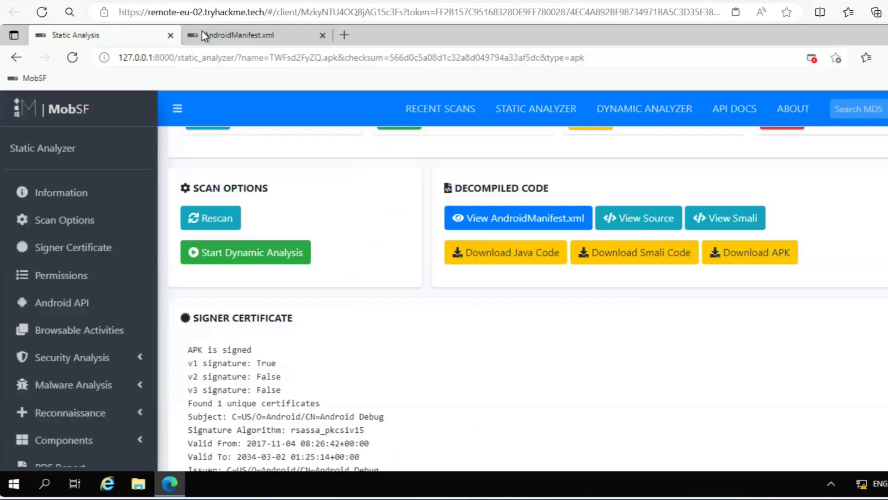
left_click(531, 260)
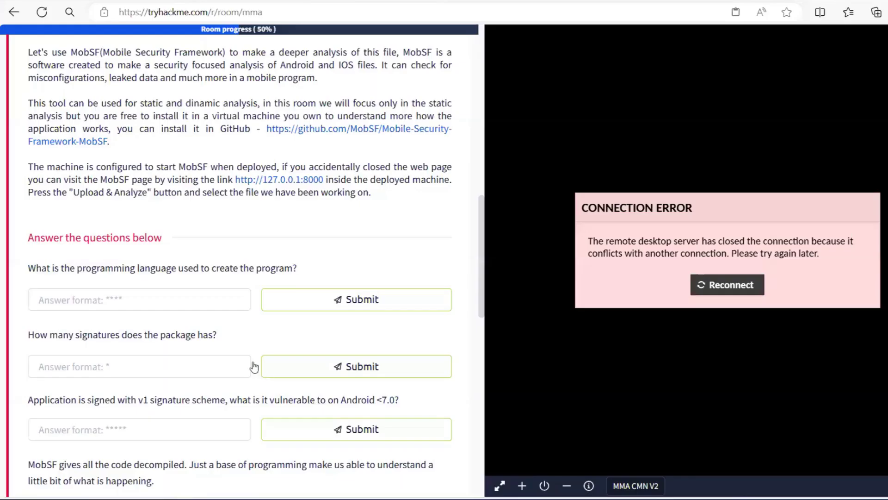
left_click(159, 300)
type("Java")
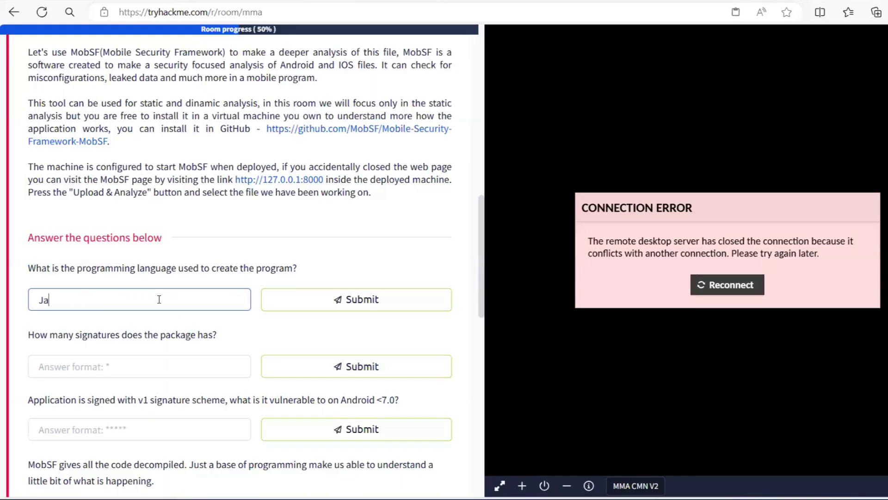
left_click(346, 303)
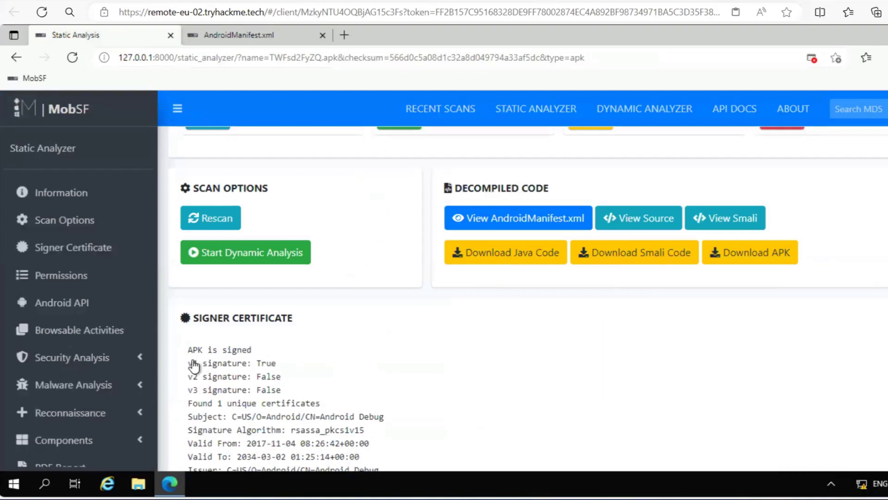
Step: Check the signature entries in MobSF's signer certificate section and submit "1" as the package's number of signatures
left_click_drag(192, 363, 276, 362)
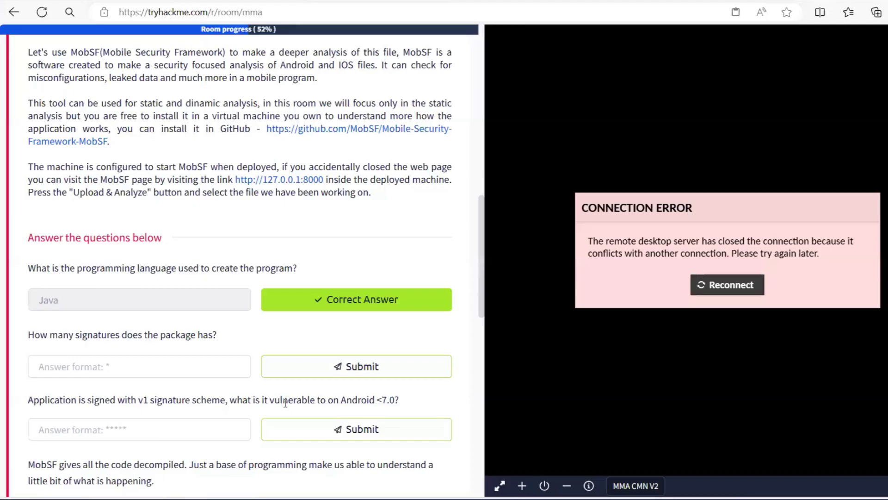
left_click(69, 368)
type("1")
left_click(283, 367)
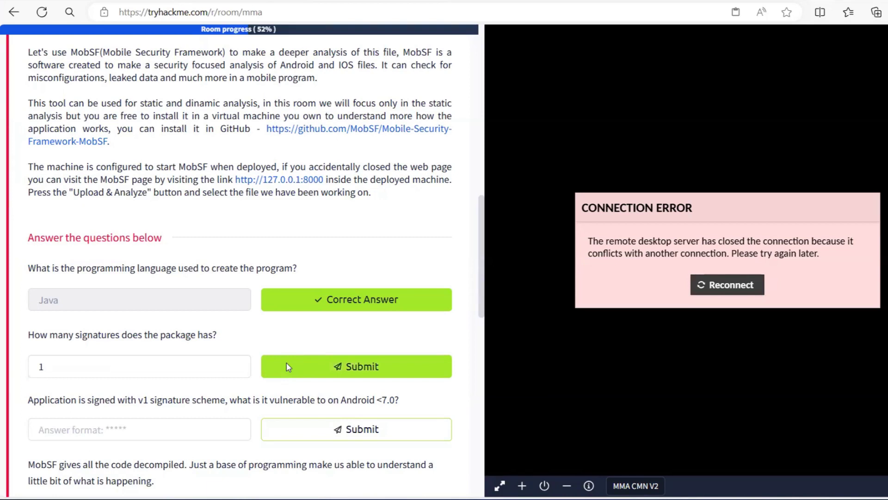
Step: Look up the v1 signature scheme weakness in MobSF's certificate findings and submit "Janus" as the vulnerability on Android <7.0
scroll(290, 252, "down", 2)
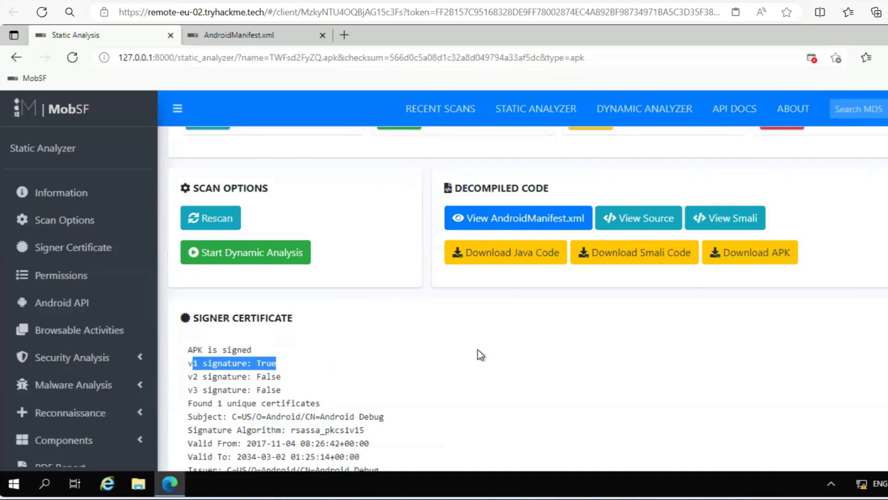
scroll(478, 350, "down", 8)
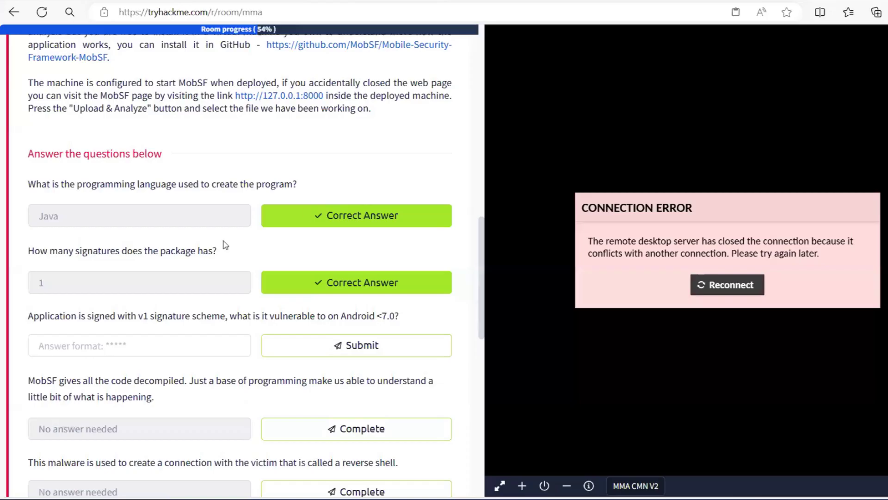
left_click(112, 346)
type("Janus")
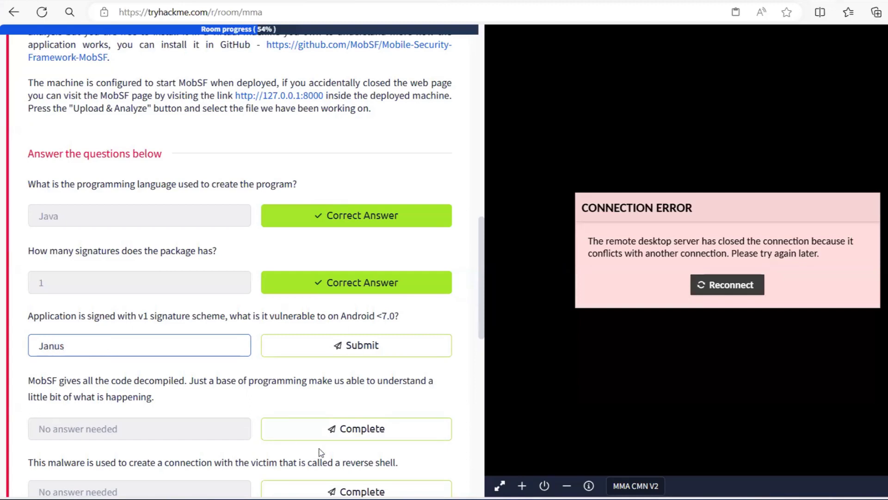
left_click(351, 347)
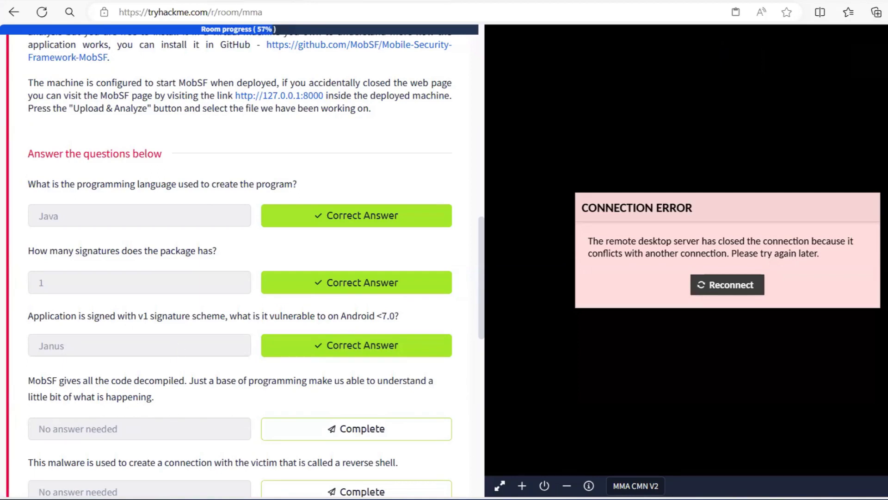
Step: Complete the two no-answer items about the decompiled code and the reverse shell connection
scroll(314, 389, "down", 1)
left_click(321, 380)
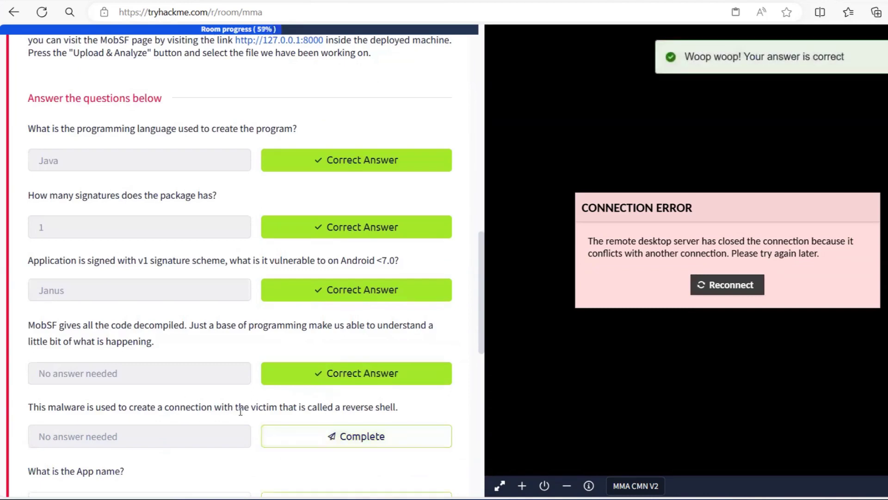
left_click(325, 434)
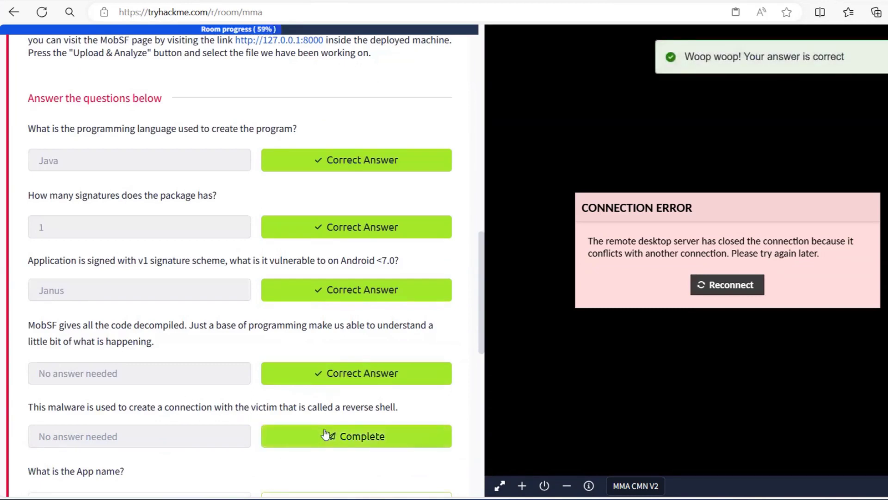
Step: Look up the app name in the MobSF report and submit "MainActivity" as the answer
scroll(318, 345, "down", 3)
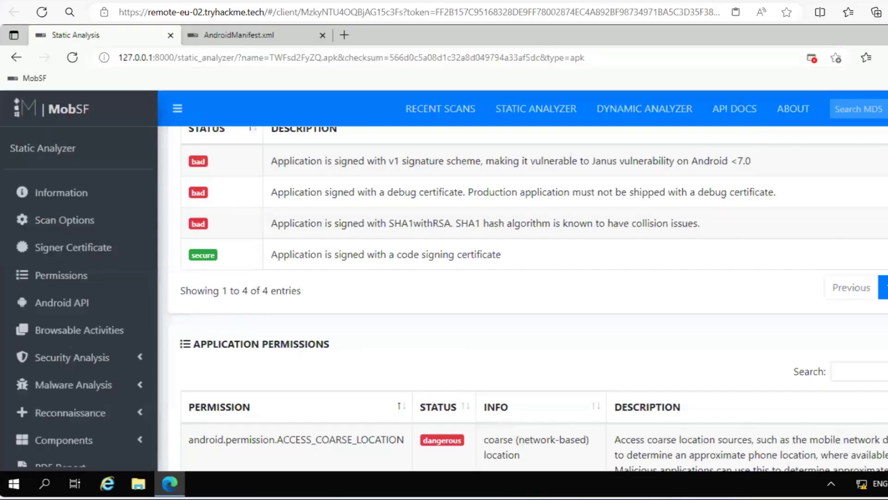
scroll(807, 170, "up", 10)
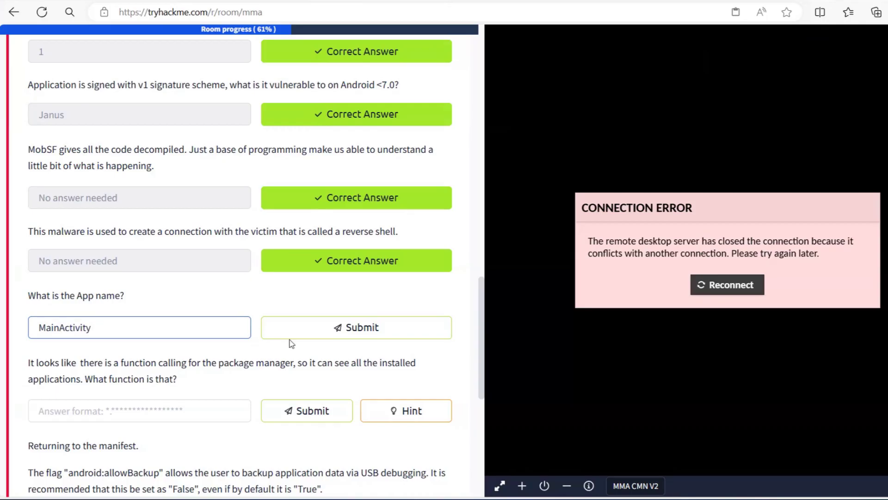
left_click(349, 328)
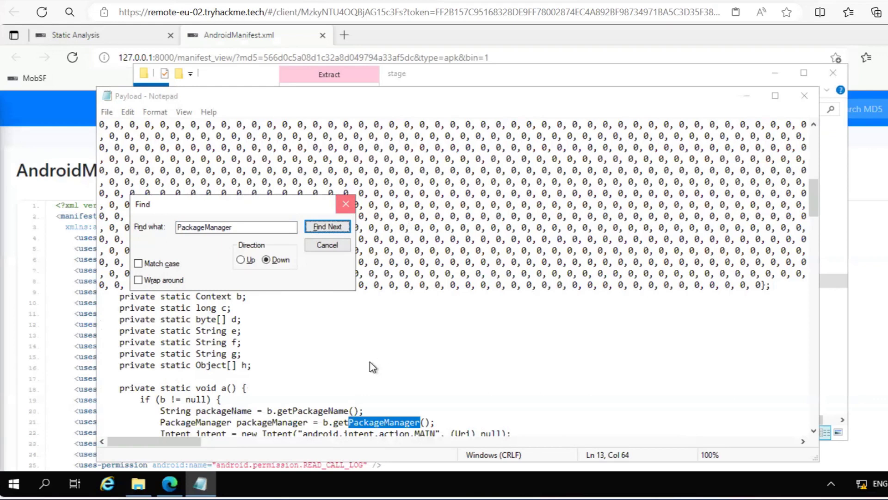
Step: Copy "b.getPackageManager" from the package manager line of the Payload source in Notepad and close the file
left_click(345, 204)
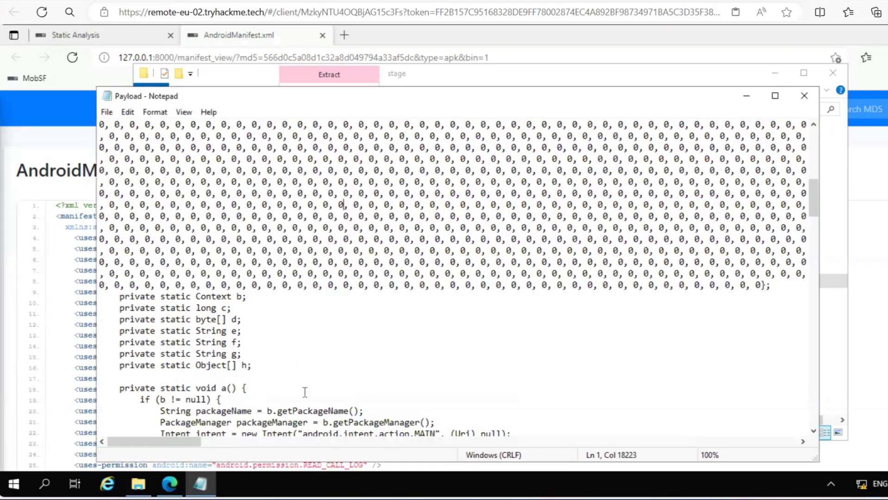
scroll(323, 403, "down", 1)
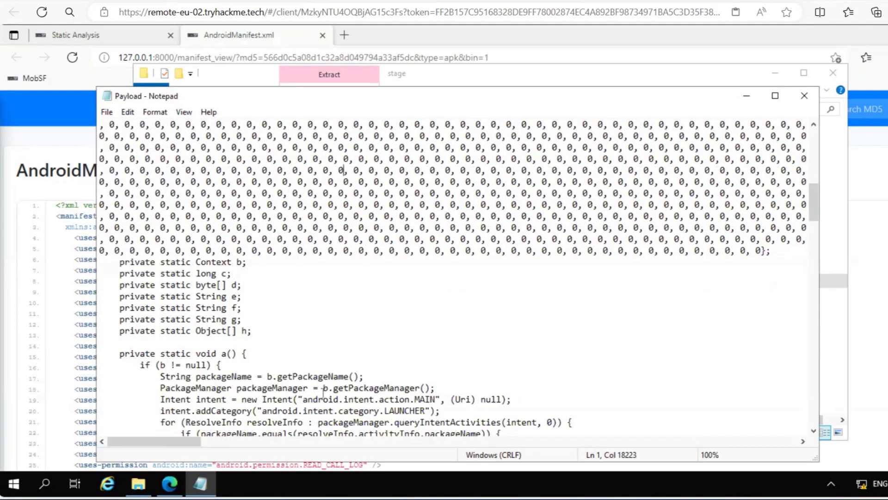
left_click_drag(323, 387, 421, 385)
key("ctrl+c")
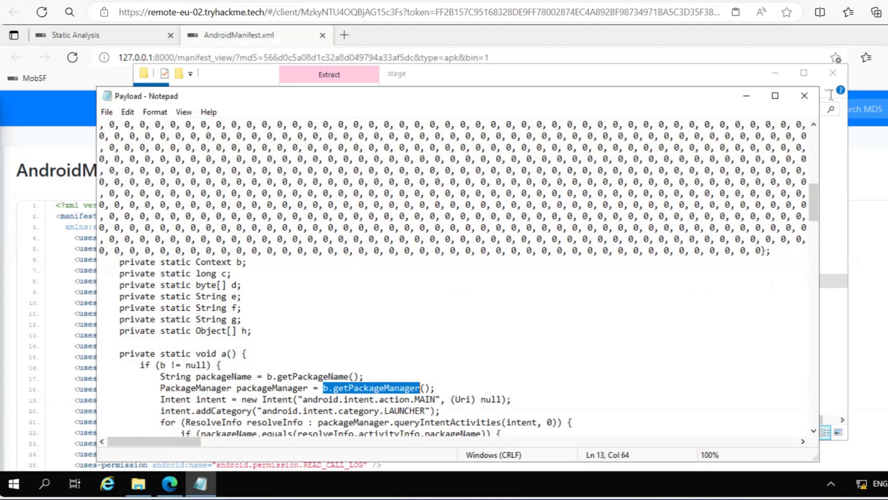
left_click(805, 97)
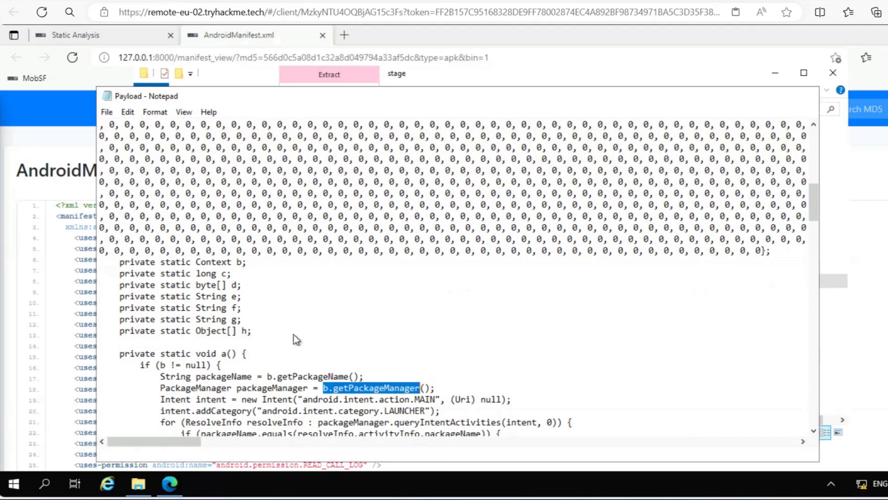
Step: Submit the copied "b.getPackageManager" in the TryHackMe room as the function calling for the package manager
key("ctrl+Tab")
left_click(169, 274)
key("ctrl+v")
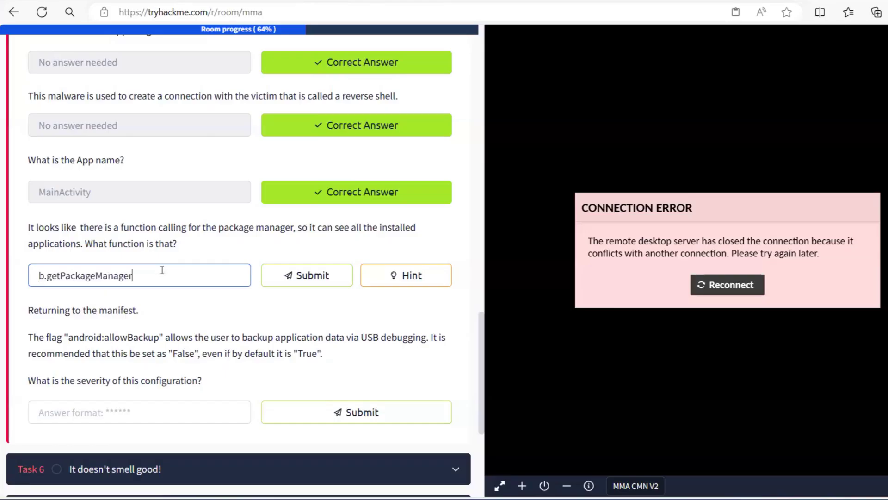
left_click(286, 274)
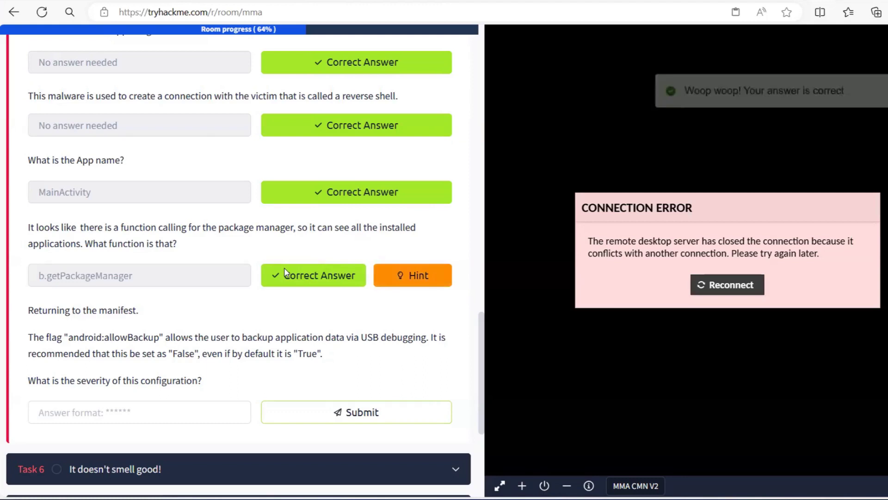
Step: Extend the target machine's expiry time by 1 hour
scroll(286, 273, "up", 2)
scroll(286, 272, "up", 12)
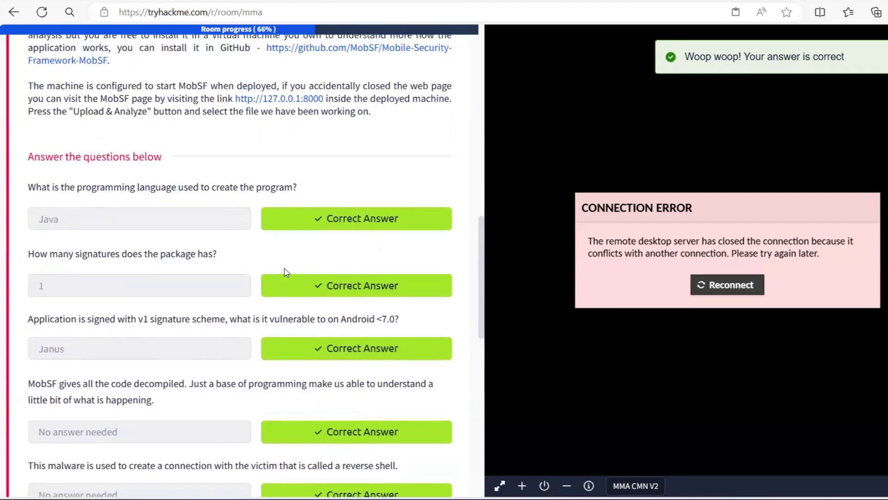
scroll(286, 274, "up", 2)
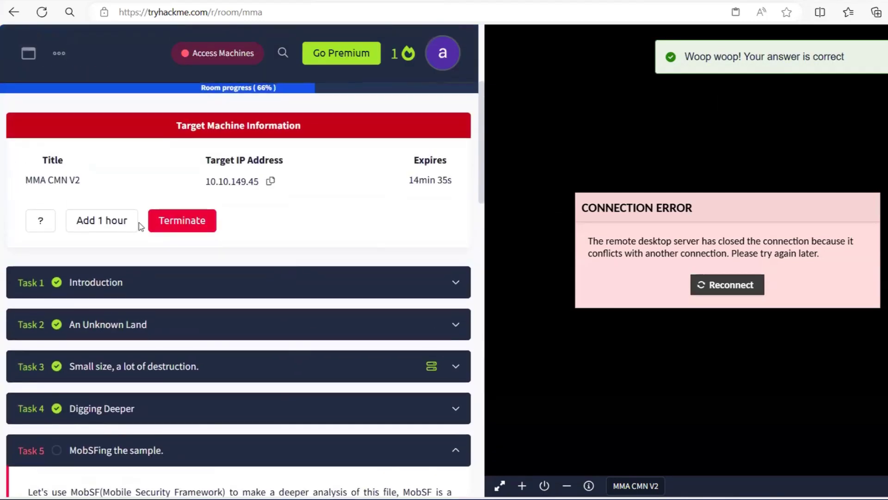
left_click(121, 225)
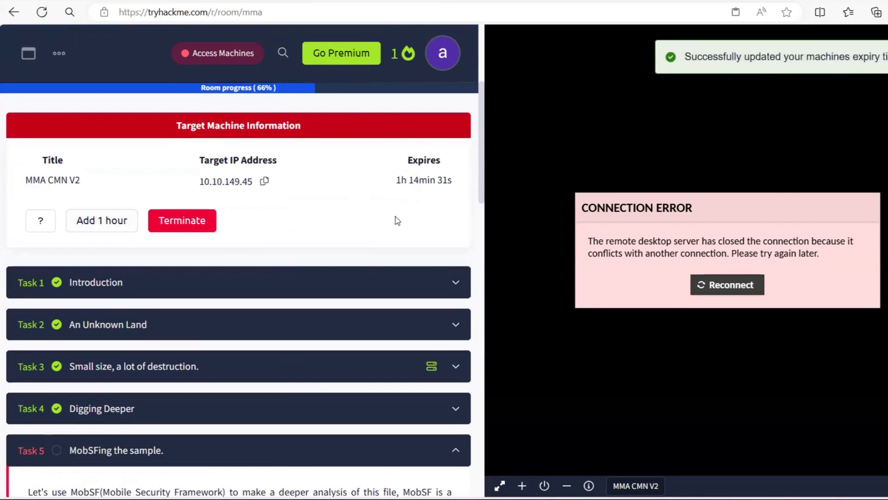
Step: Find the android:allowBackup issue in MobSF's manifest analysis and submit "medium" as the severity of this configuration
scroll(396, 218, "down", 10)
scroll(395, 220, "down", 8)
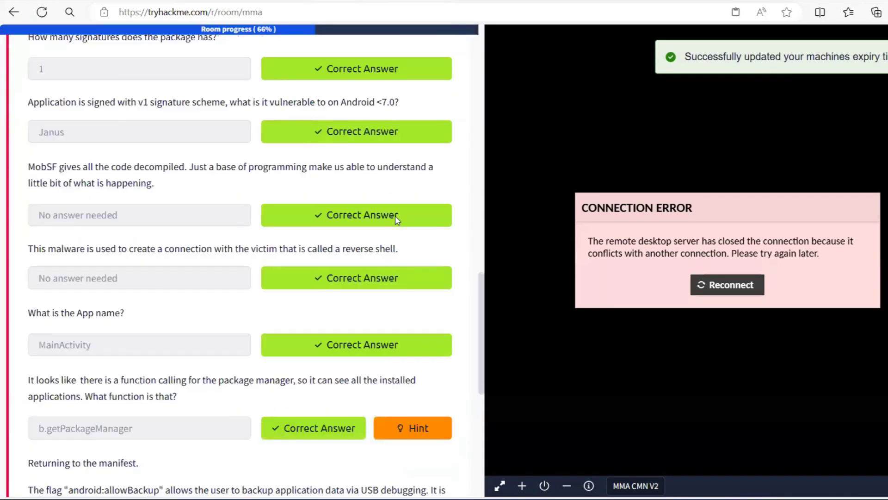
scroll(396, 221, "down", 2)
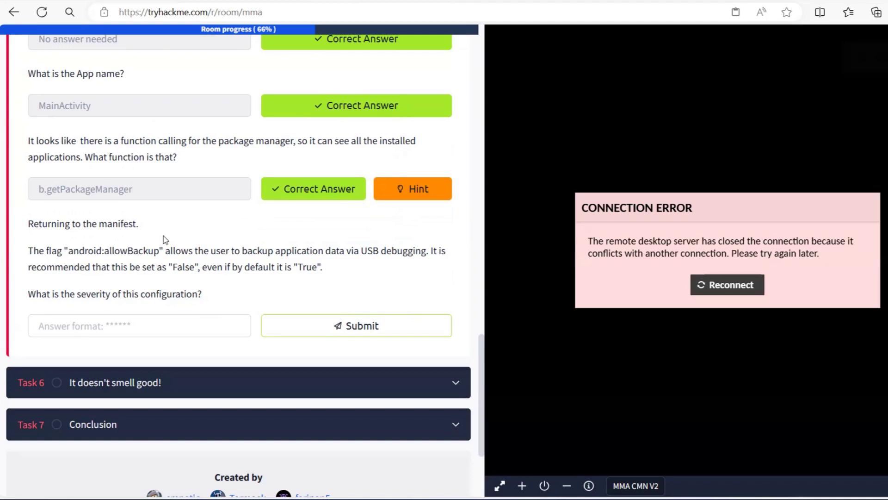
left_click_drag(159, 251, 68, 252)
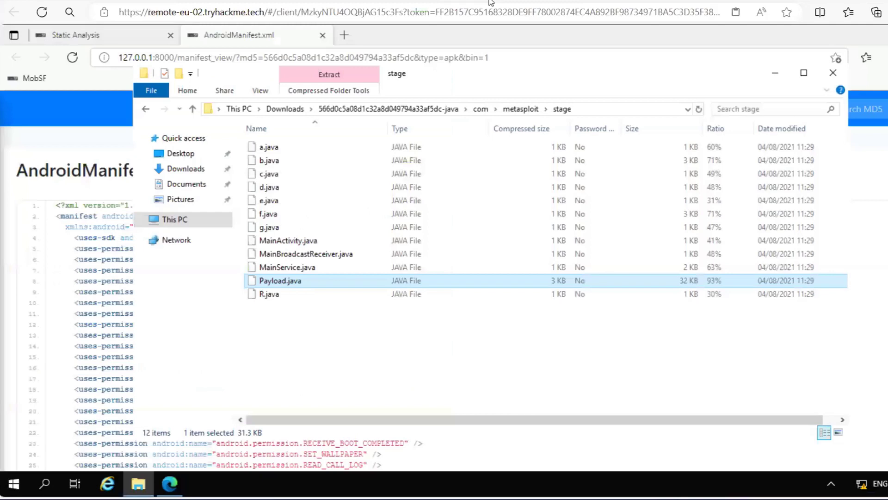
left_click(832, 74)
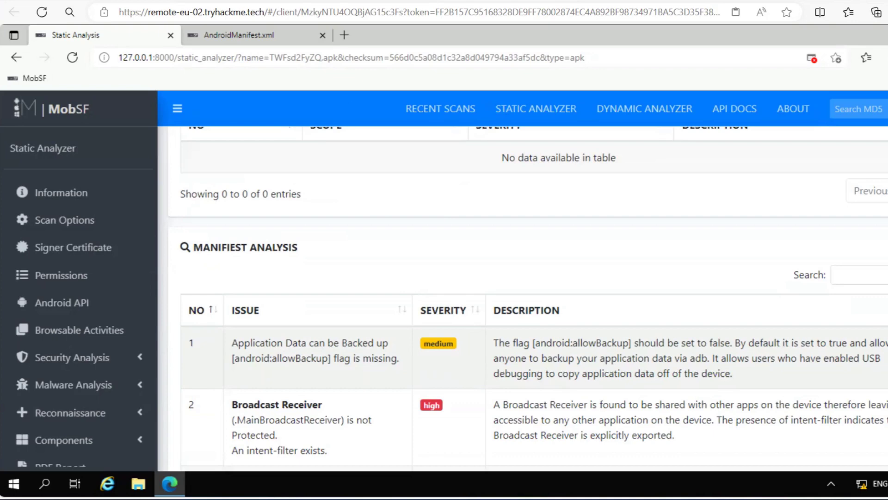
key("ctrl+Tab")
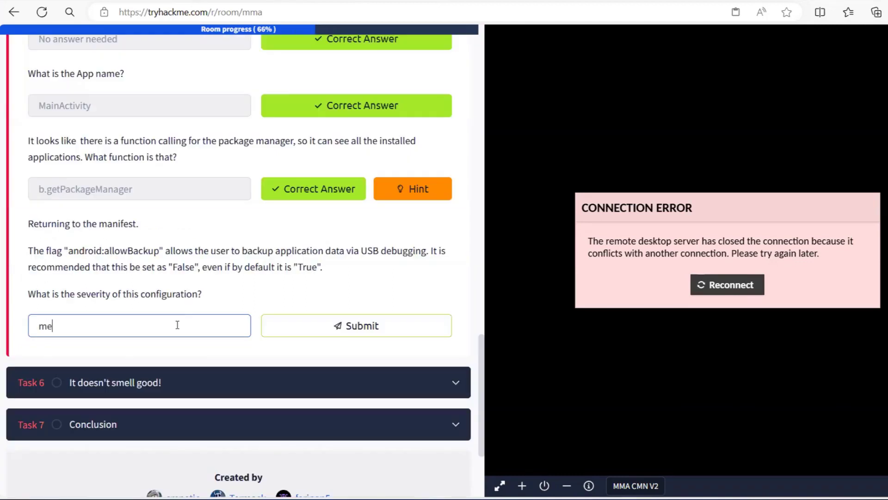
type("dium")
left_click(385, 331)
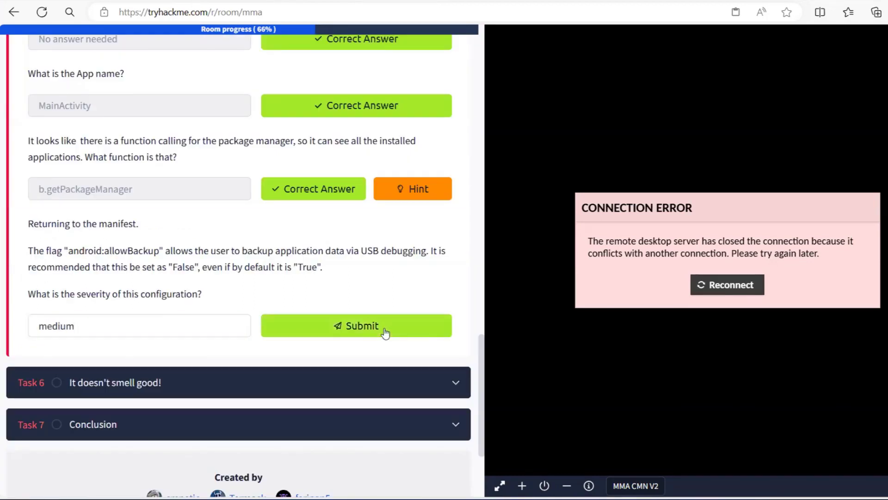
Step: Collapse the finished Task 5 and expand Task 6, It doesn't smell good!, down to its questions
scroll(456, 200, "up", 15)
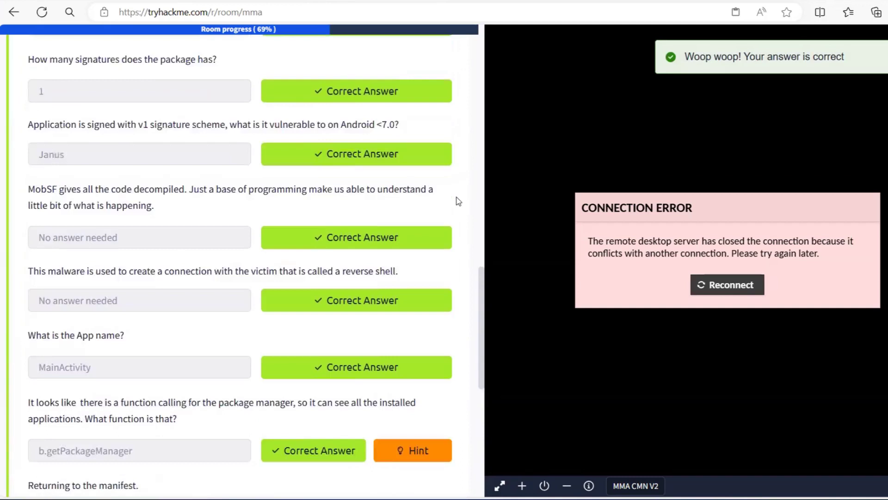
scroll(457, 200, "up", 5)
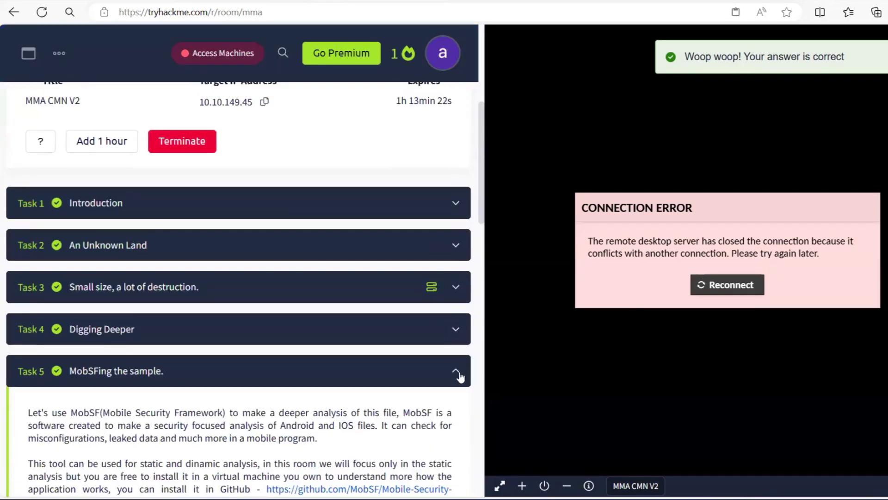
left_click(460, 374)
scroll(335, 338, "down", 3)
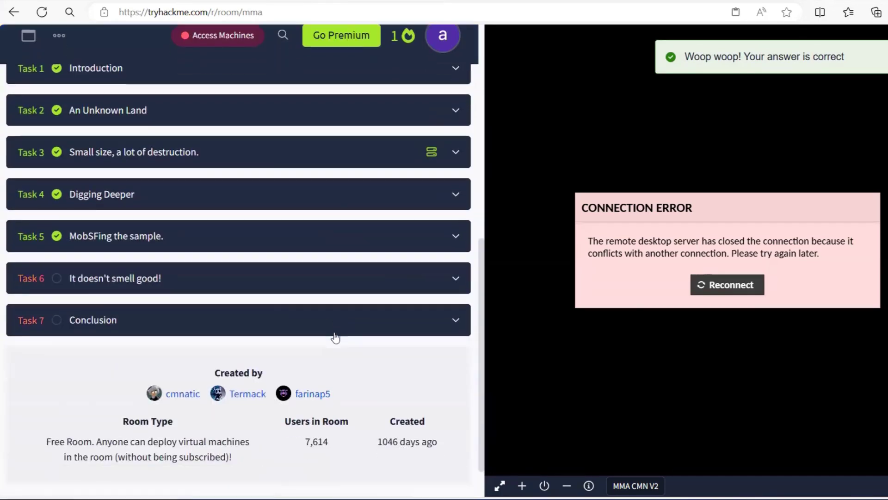
left_click(223, 284)
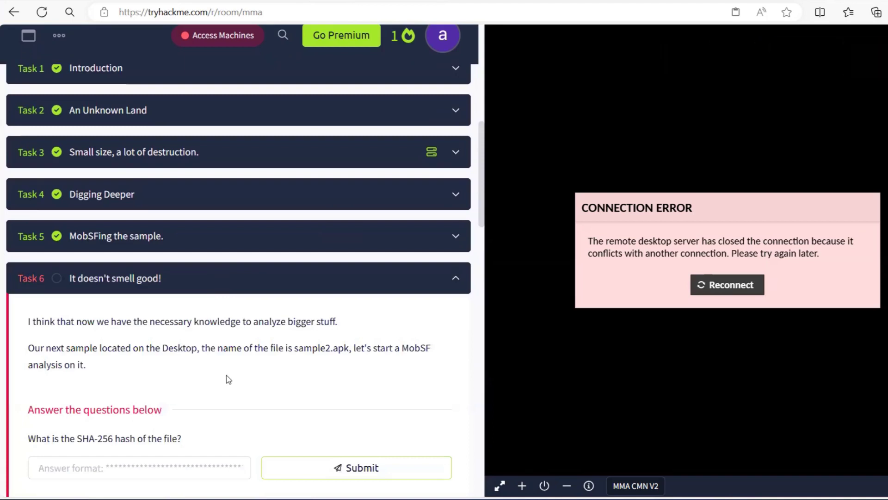
scroll(227, 376, "down", 2)
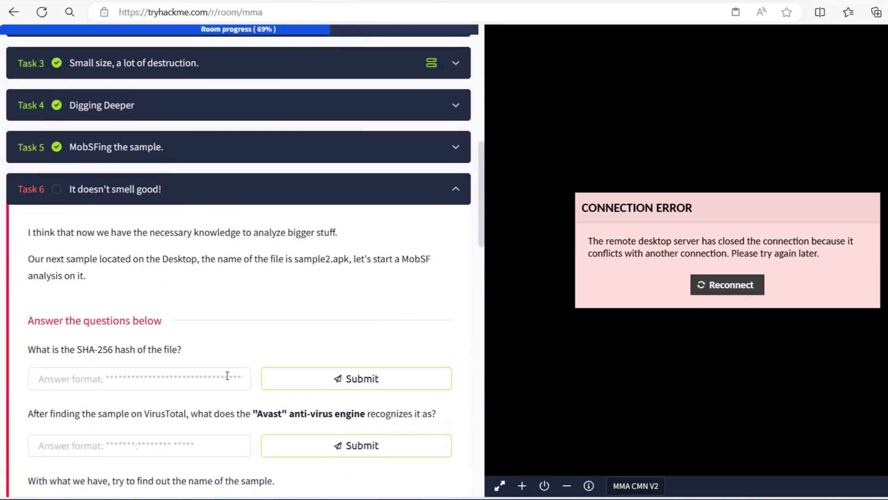
Step: In the remote machine's MobSF, close the AndroidManifest.xml view and upload sample2.apk from the Desktop for static analysis
left_click(227, 376)
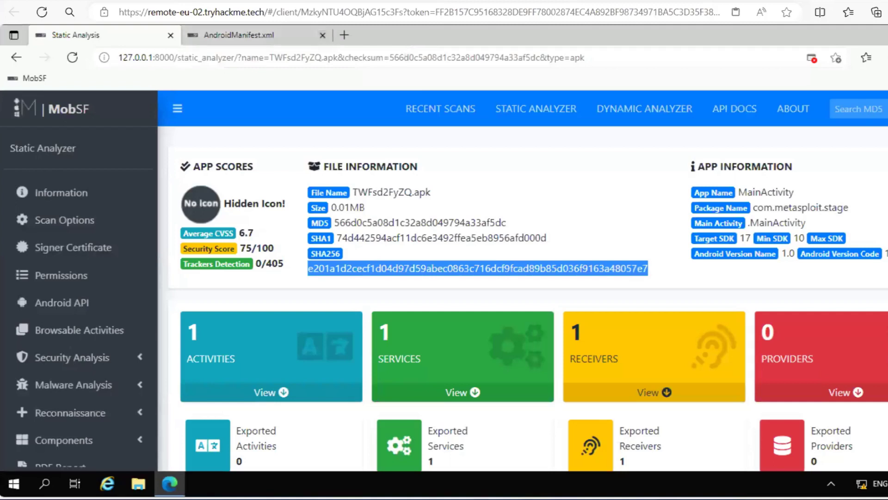
left_click(323, 35)
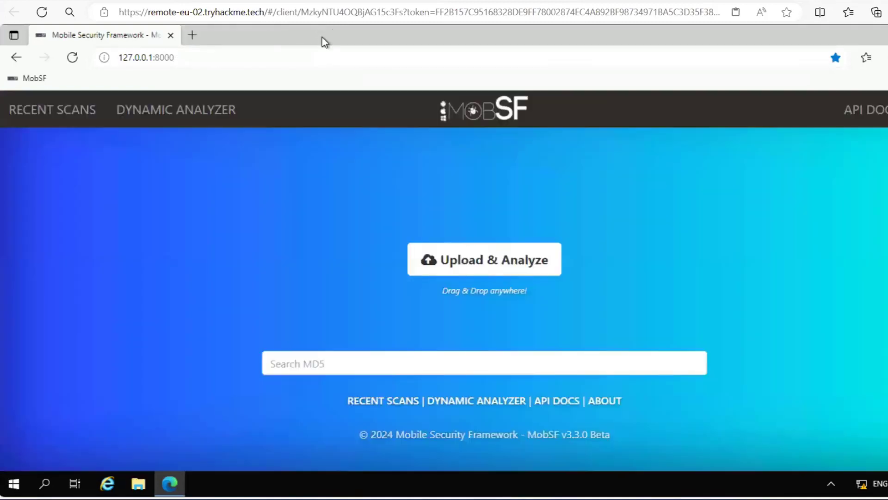
left_click(465, 260)
left_click(323, 125)
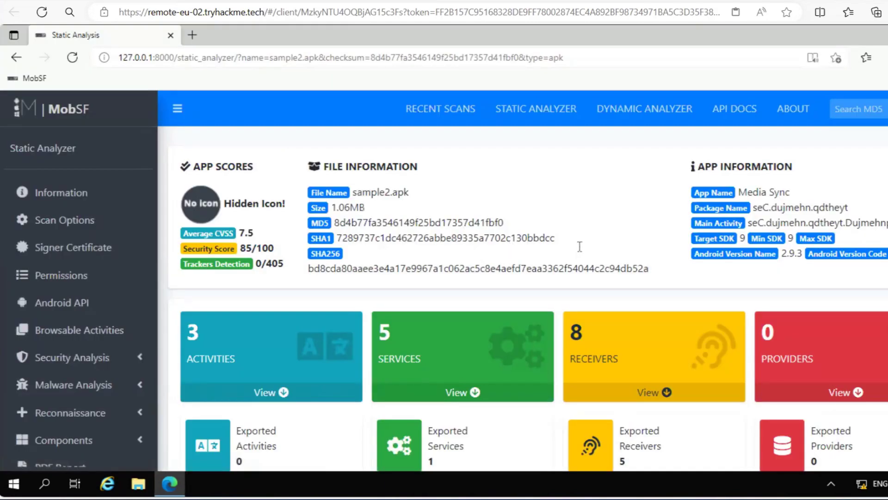
Step: Copy sample2.apk's SHA-256 hash from the MobSF report and submit it in the TryHackMe room as the file's hash
left_click_drag(656, 267, 309, 276)
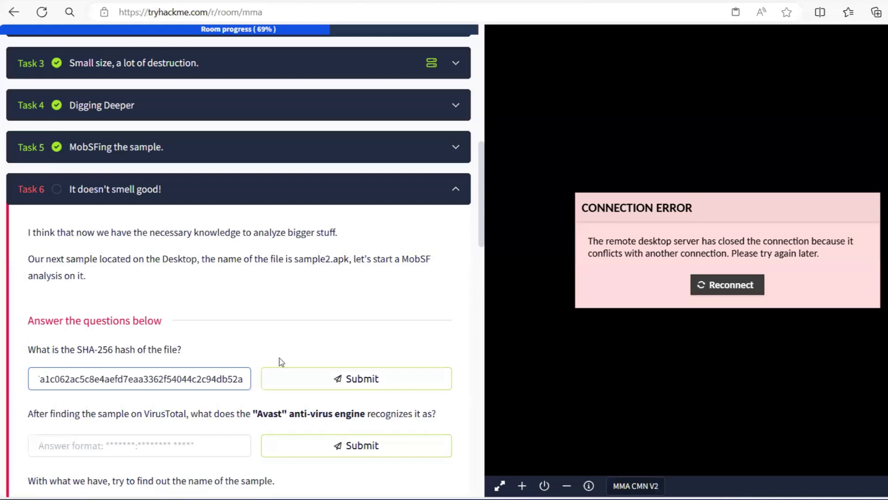
left_click(311, 379)
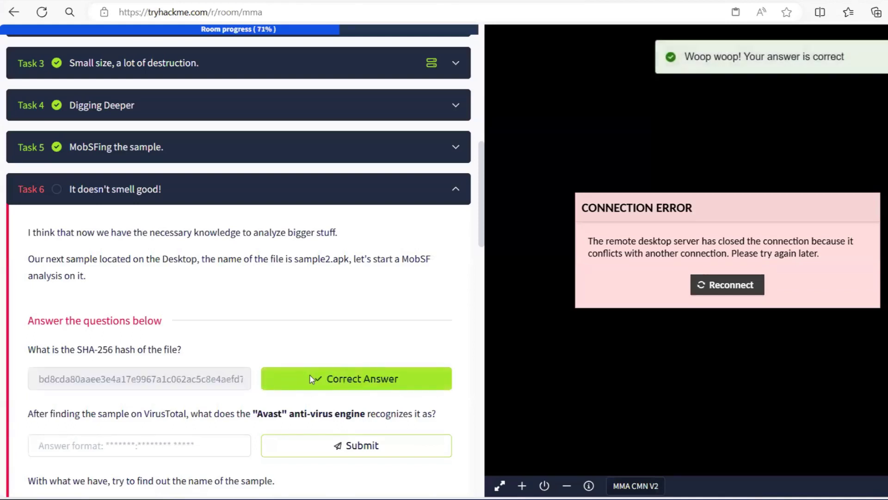
scroll(248, 307, "down", 1)
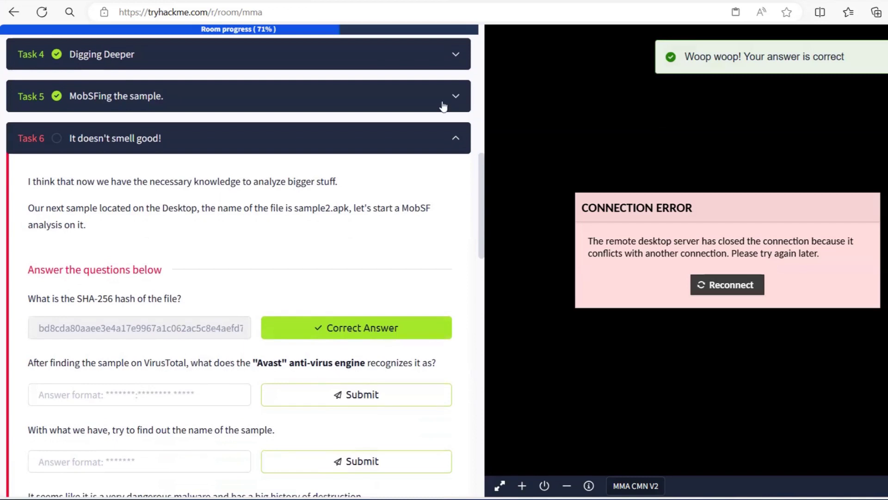
Step: Switch to VirusTotal and search for the copied SHA-256 hash of sample2.apk
key("alt+Tab")
left_click(14, 12)
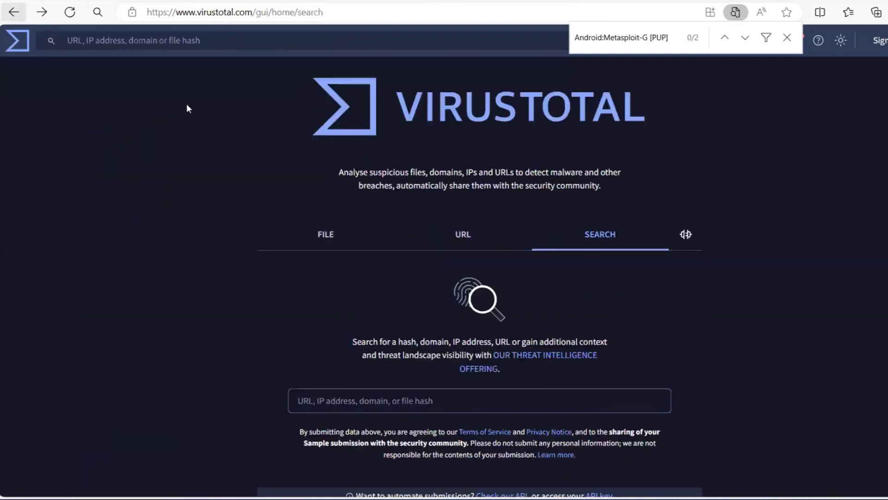
scroll(370, 259, "down", 1)
type("bd8cda80aaee3e4a17e9967a1c062ac1c8e4aefd7eaa3362f54044c2c94db52a")
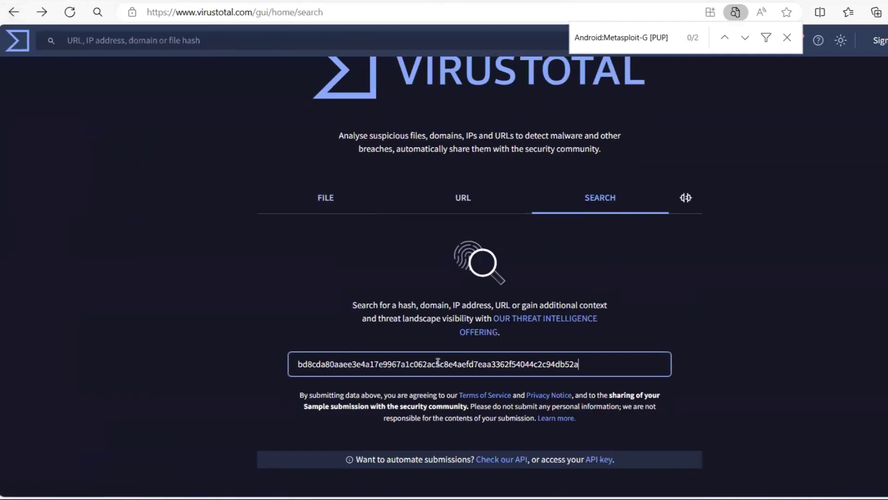
key("Return")
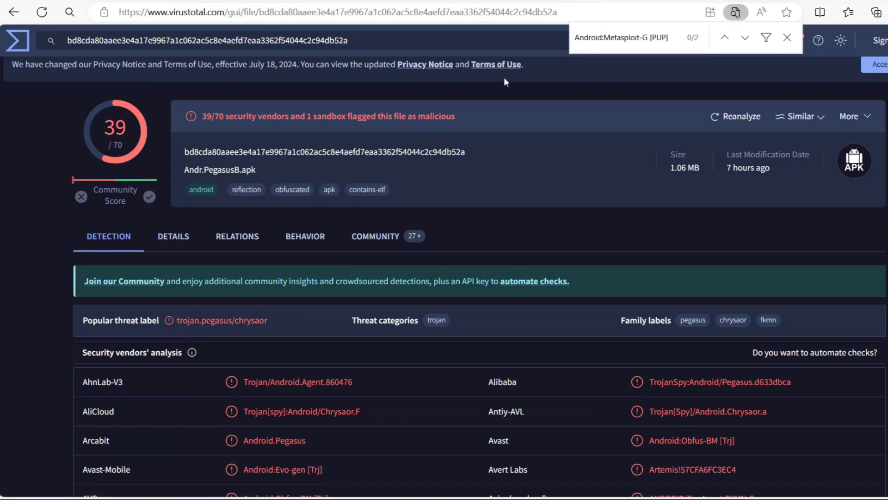
Step: Copy Avast's detection name "Android:Obfus-BM [Trj]" from VirusTotal and submit it in the TryHackMe room's Avast question
left_click(494, 1)
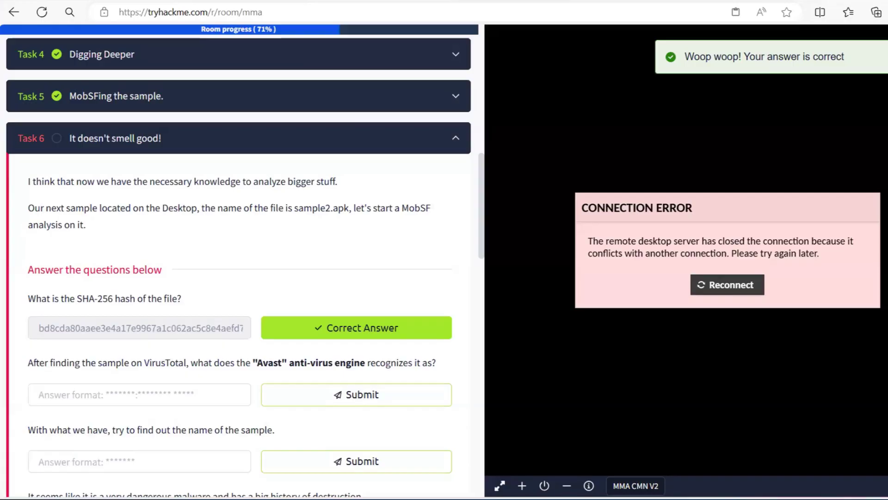
key("ctrl+Tab")
scroll(319, 258, "down", 2)
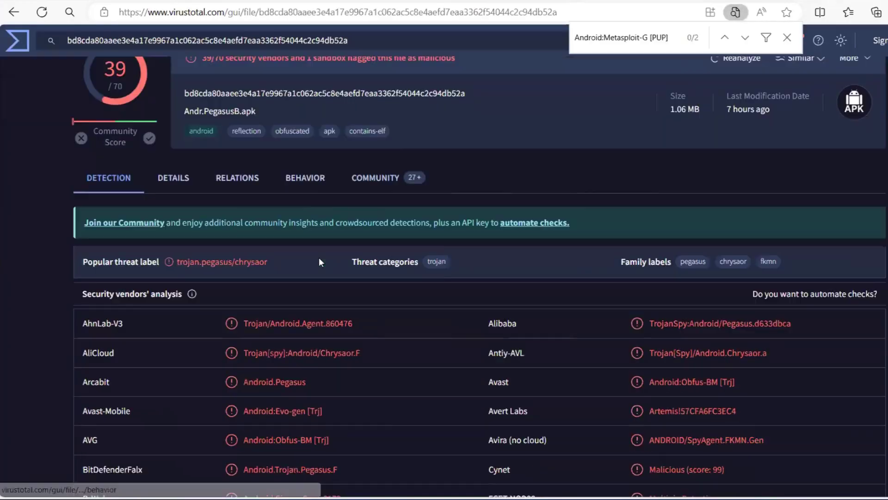
left_click_drag(743, 367, 649, 373)
key("ctrl+c")
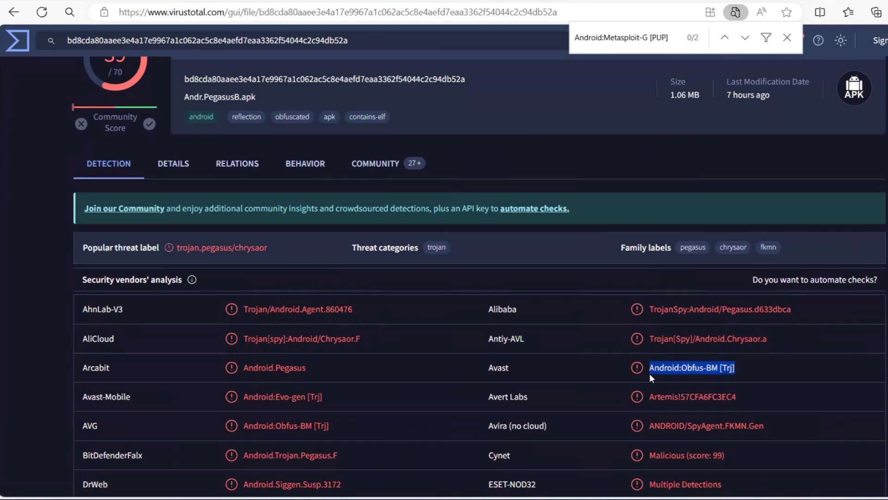
key("ctrl+Tab")
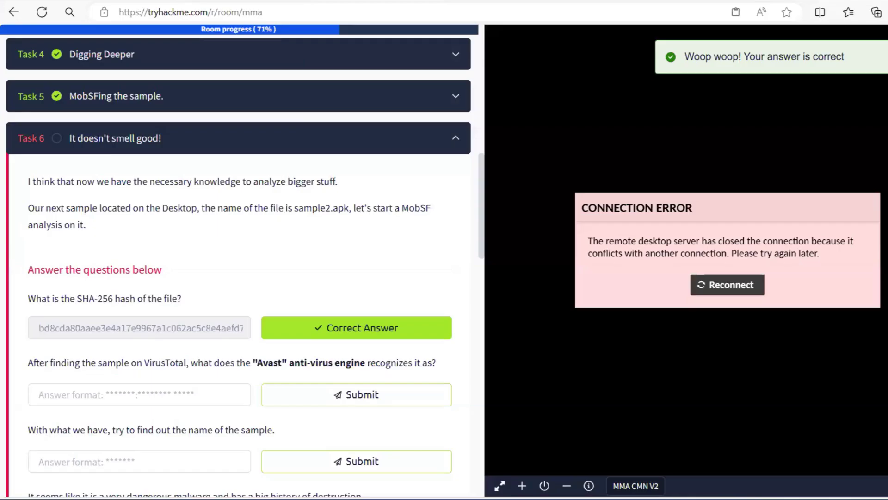
left_click(105, 393)
key("ctrl+v")
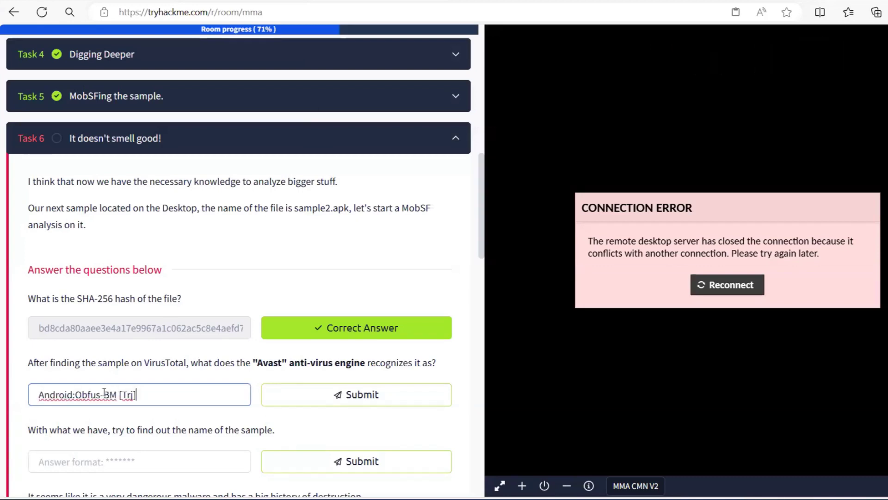
left_click(327, 386)
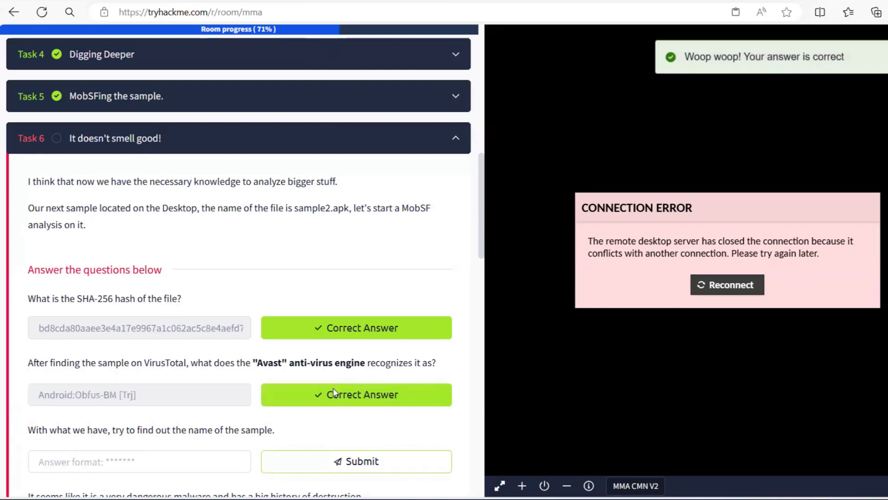
Step: Open the file's details in VirusTotal and examine the list of names under which the sample was submitted
scroll(303, 401, "down", 2)
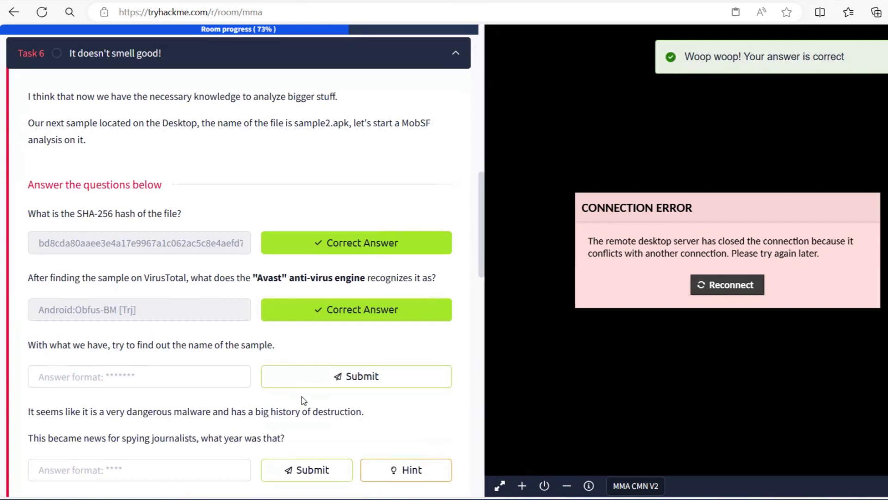
left_click(568, 2)
key("ctrl+Tab")
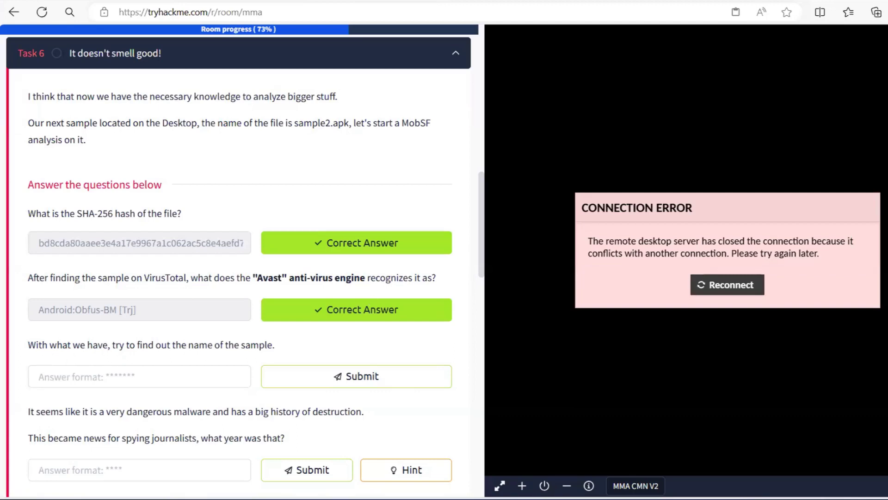
key("ctrl+Tab")
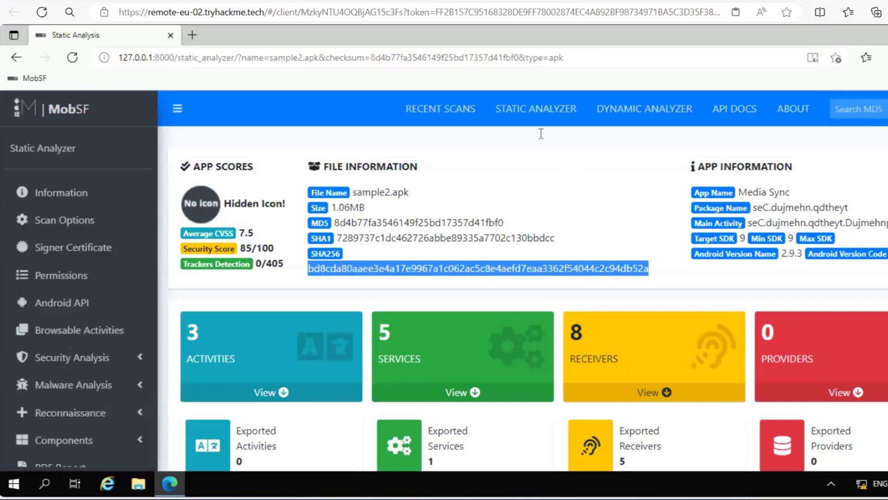
key("ctrl+Tab")
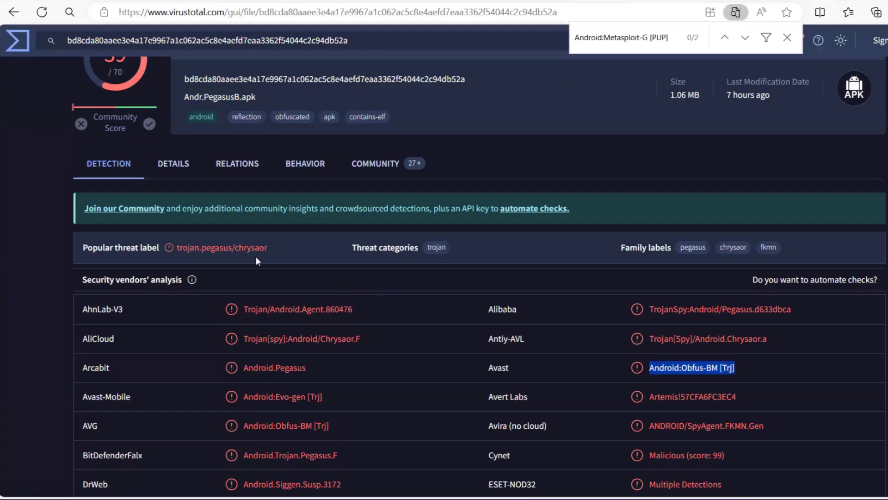
left_click(178, 165)
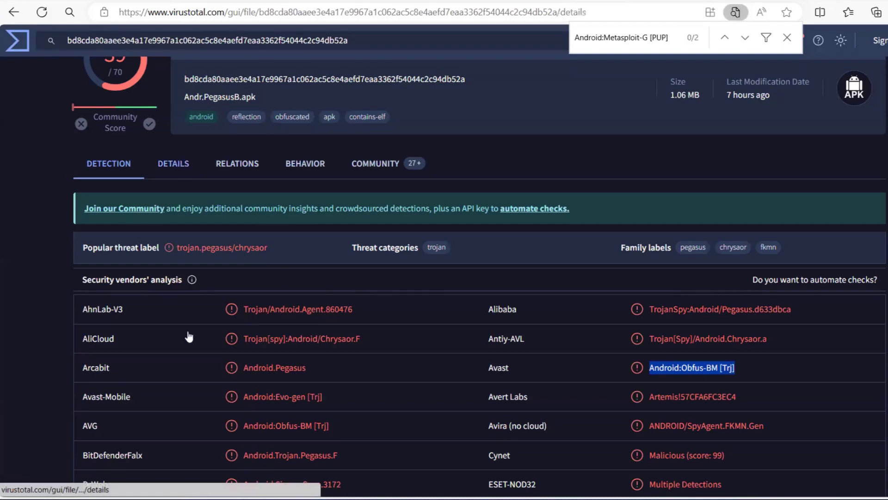
scroll(151, 329, "down", 2)
scroll(151, 329, "down", 5)
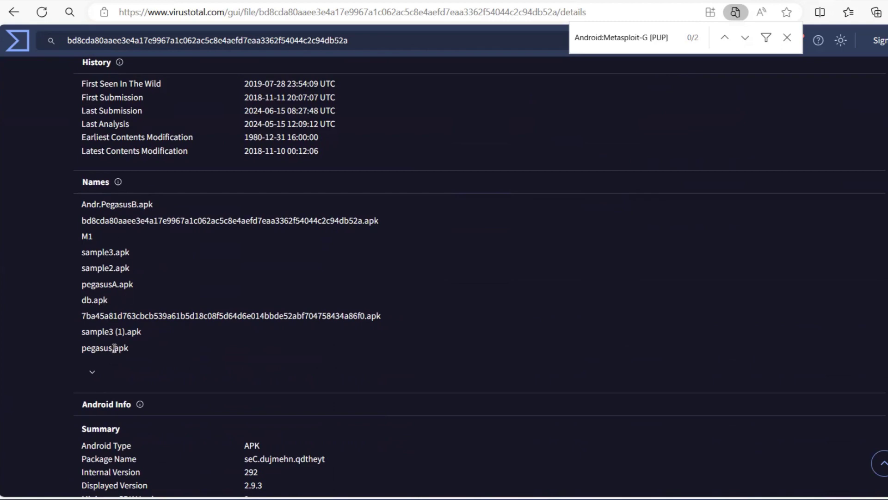
Step: Take "pegasus" from the pegasus.apk entry and submit it in the TryHackMe room as the name of the sample
double_click(97, 347)
mouse_move(97, 348)
left_mouse_down()
mouse_move(65, 338)
mouse_move(106, 348)
left_mouse_up()
key("Escape")
key("ctrl+Tab")
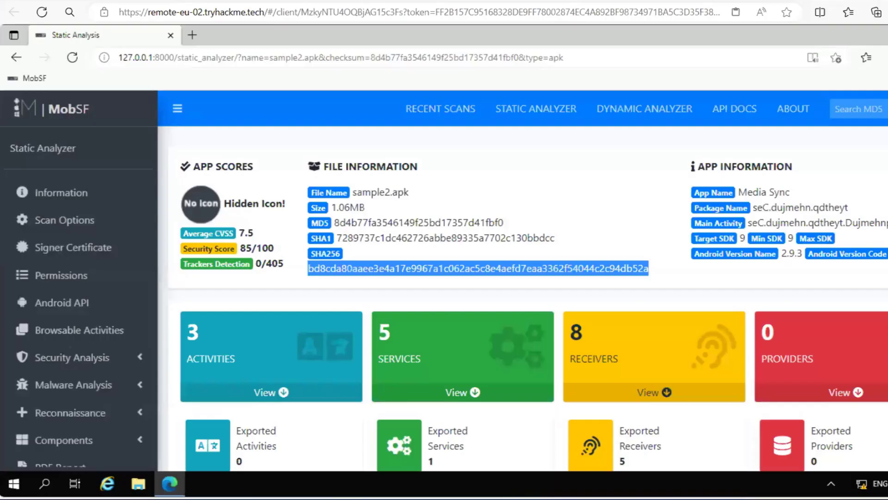
key("ctrl+Tab")
left_click(99, 373)
type("pegasus.")
key("BackSpace")
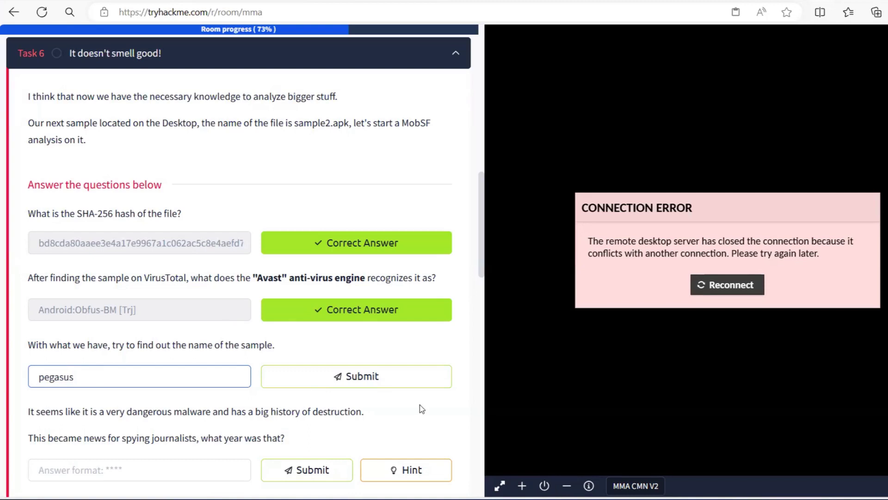
left_click(391, 384)
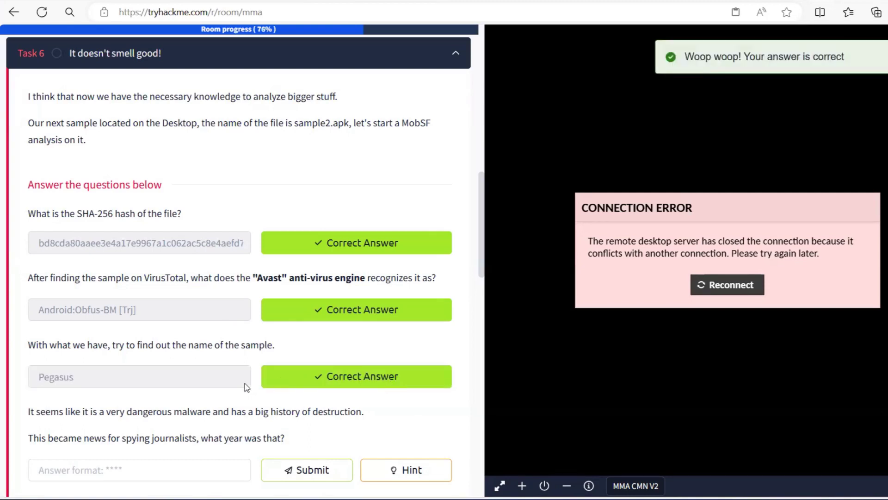
Step: Look up Pegasus on Wikipedia, submit "2017" as the year it became news, and complete the no-answer question below it
scroll(180, 380, "down", 2)
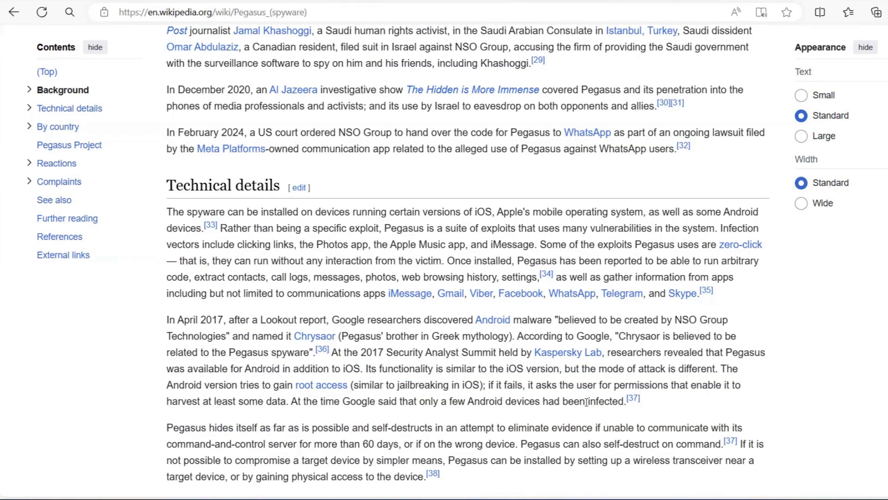
left_click_drag(640, 401, 194, 320)
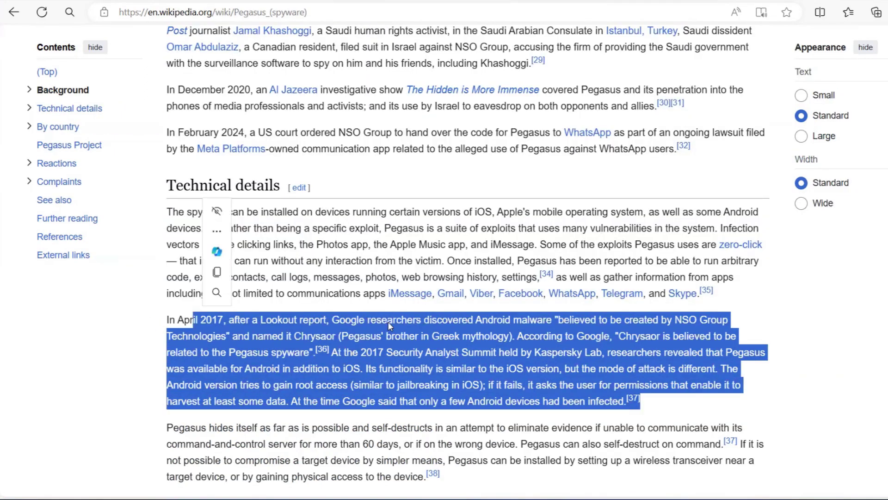
left_click(621, 332)
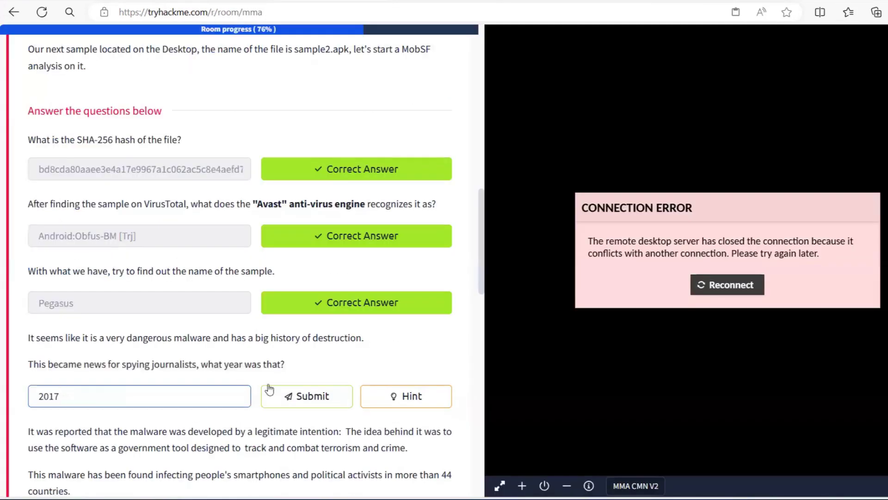
left_click(284, 396)
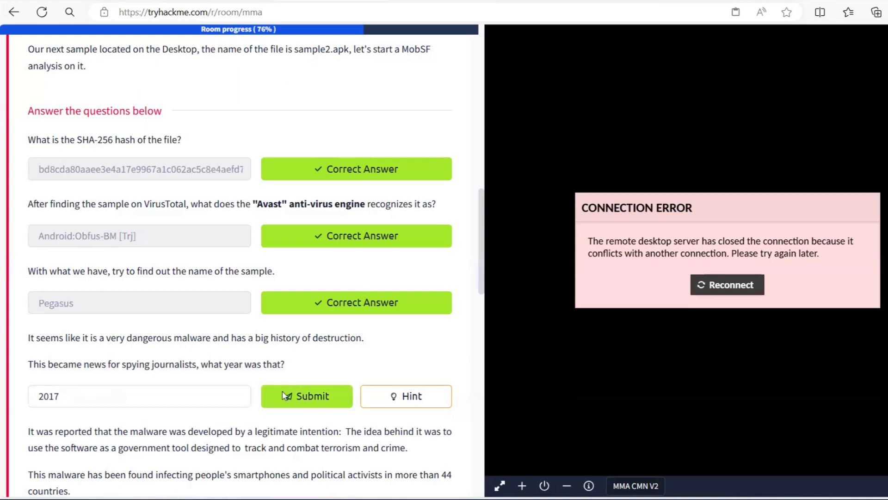
scroll(212, 356, "down", 5)
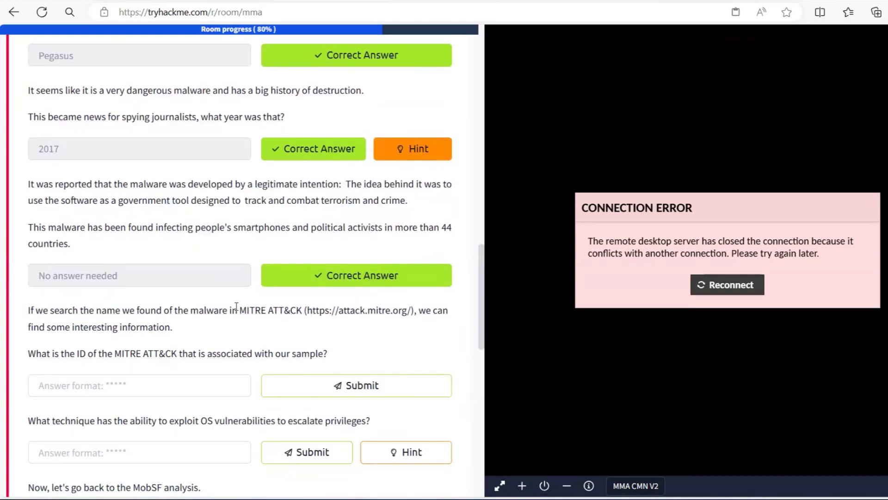
Step: Search Google for "pegasus attack.mitre.", open MITRE's Pegasus for Android page and submit its ID "S0316" in the TryHackMe room
left_click_drag(240, 310, 303, 313)
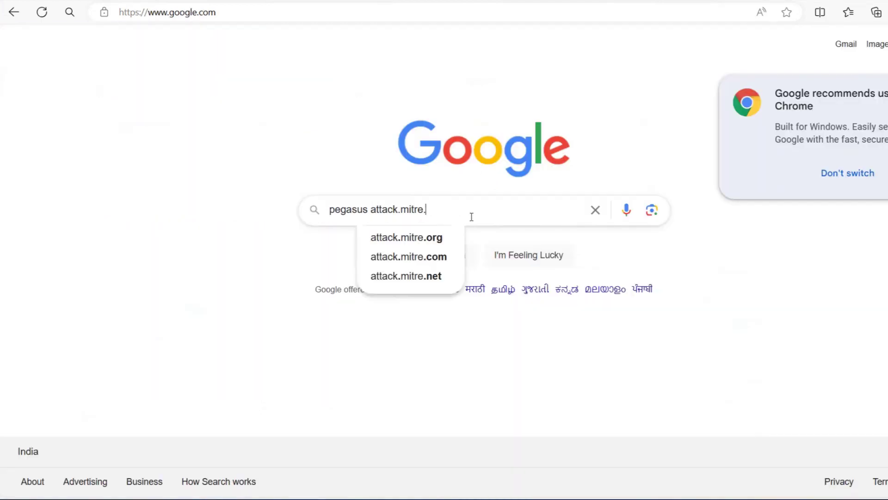
key("Return")
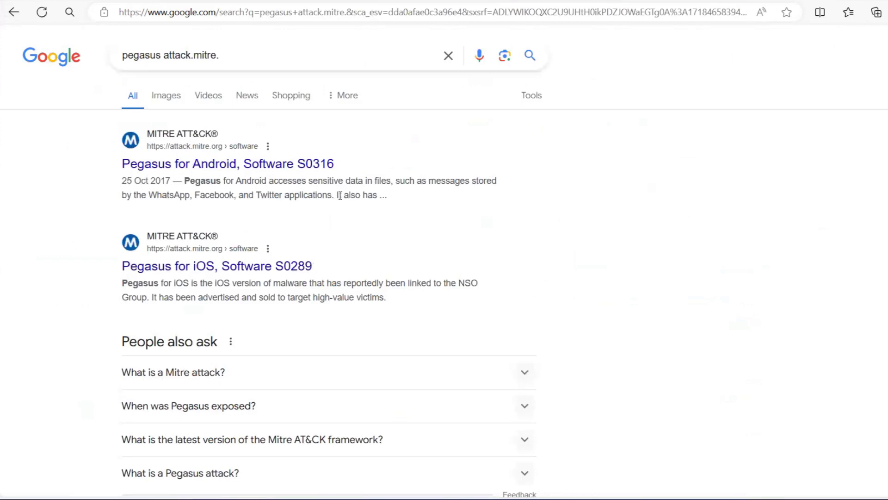
left_click(294, 165)
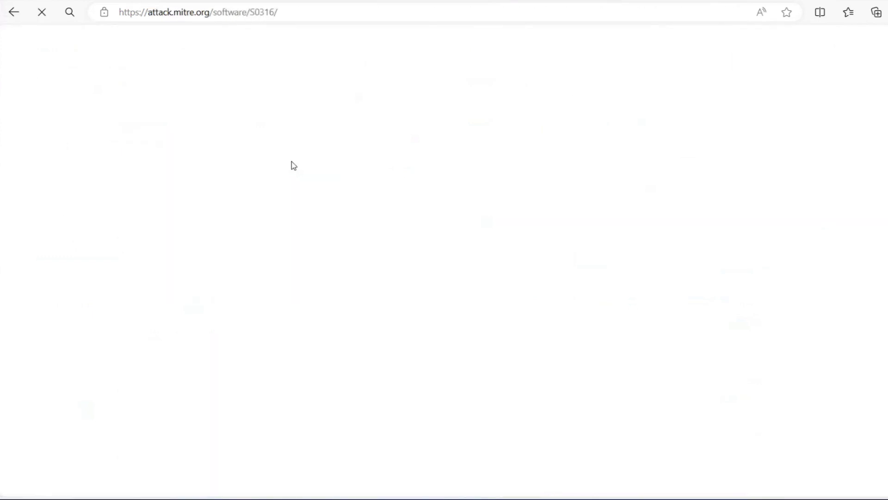
left_click_drag(564, 185, 535, 186)
key("ctrl+c")
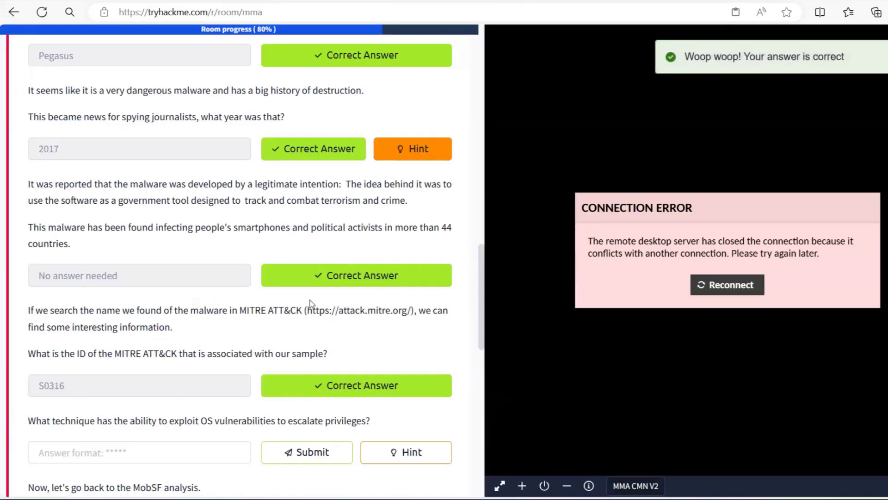
Step: Take "Exploitation for Privilege Escalation" from MITRE's Pegasus for Android techniques table and try it as the TryHackMe answer on escalating privileges
scroll(301, 296, "down", 2)
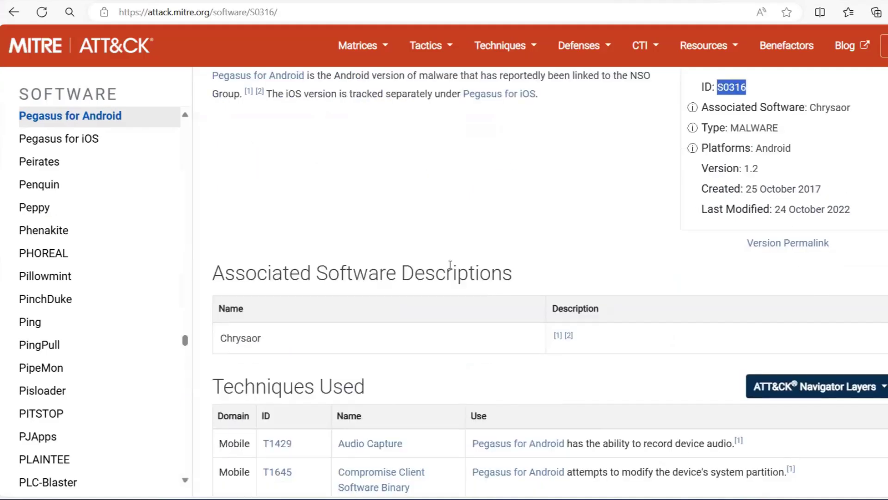
scroll(451, 269, "down", 2)
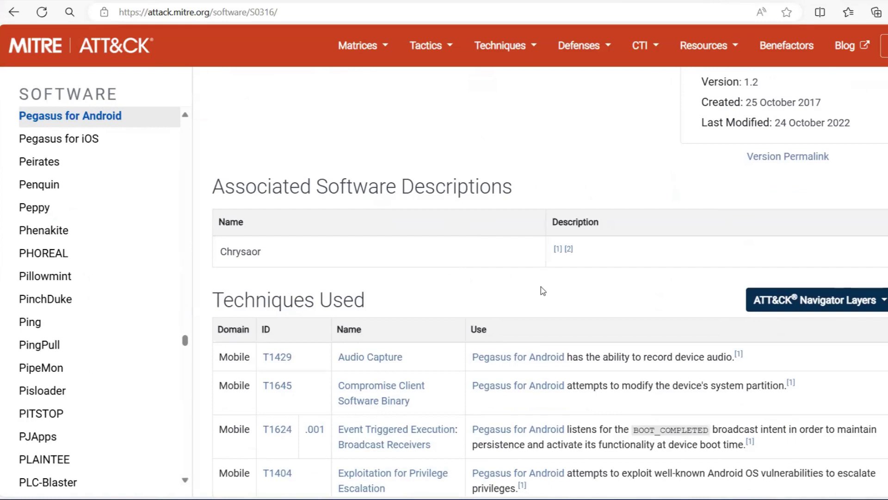
scroll(541, 289, "down", 2)
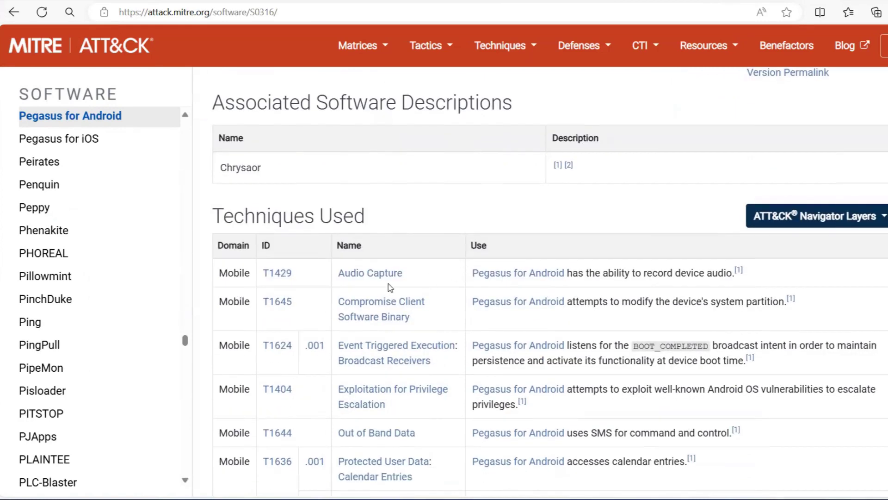
scroll(462, 241, "down", 2)
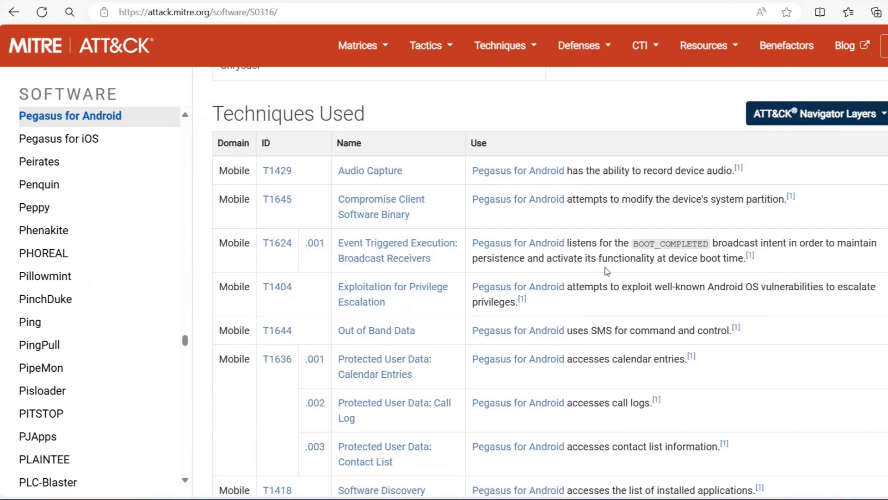
scroll(618, 328, "down", 1)
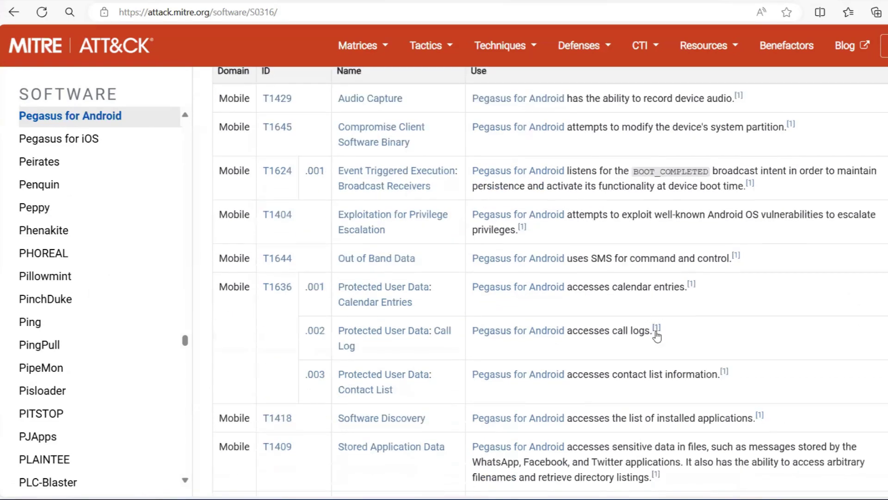
scroll(618, 327, "up", 1)
left_click_drag(743, 279, 802, 281)
left_click_drag(393, 300, 338, 281)
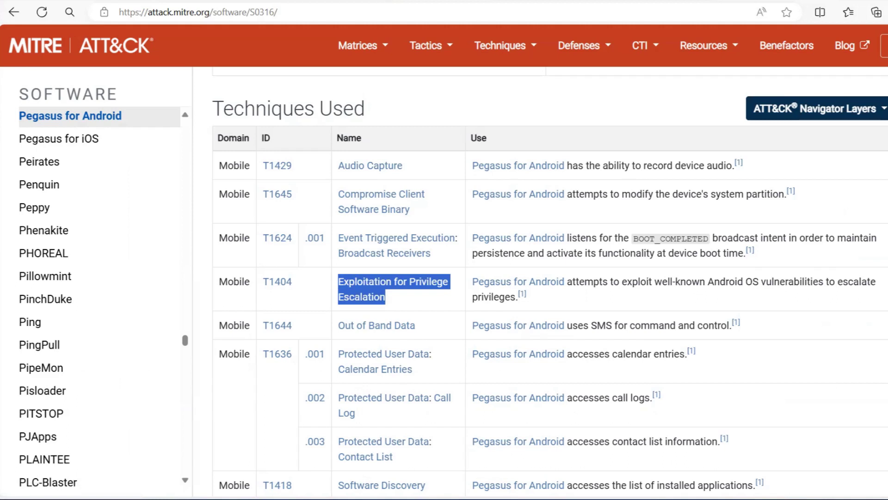
key("ctrl+Tab")
left_click(158, 363)
key("ctrl+v")
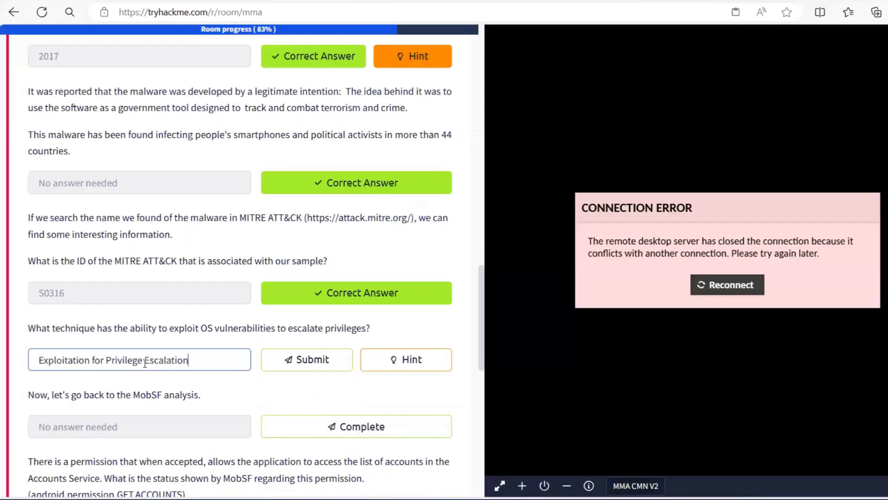
left_click(320, 370)
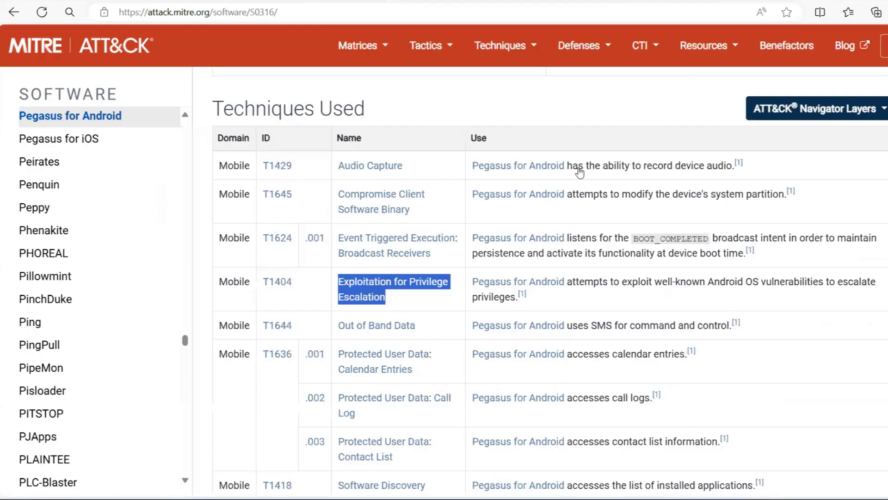
Step: Submit the MITRE technique ID "T1404" as the privilege escalation answer in TryHackMe, and complete the no-answer question about returning to MobSF
left_click_drag(304, 287, 263, 283)
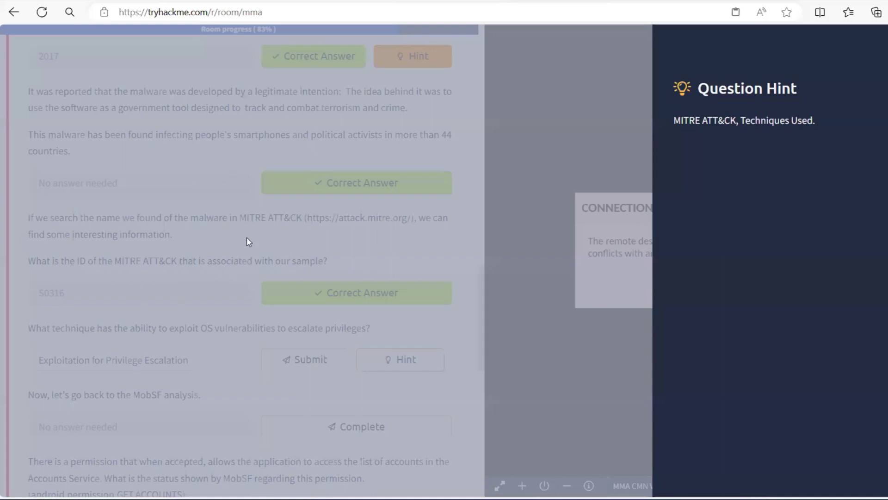
left_click(272, 324)
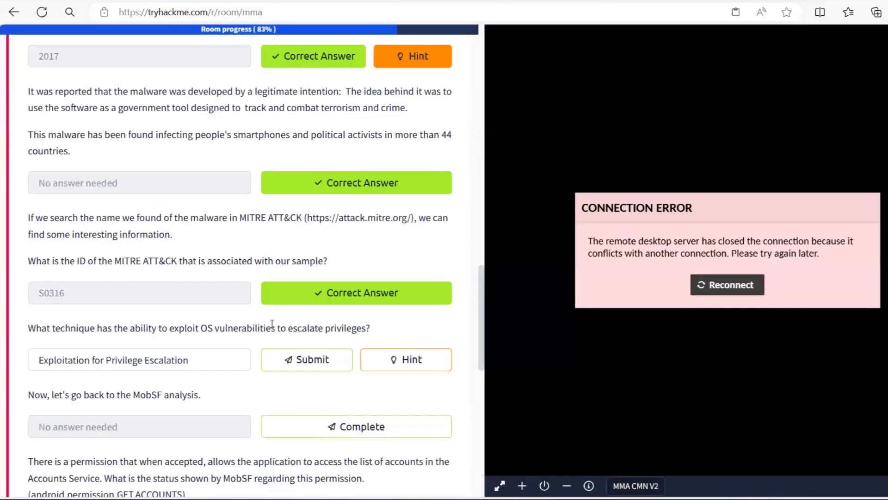
left_click_drag(201, 363, 37, 364)
type("T1404")
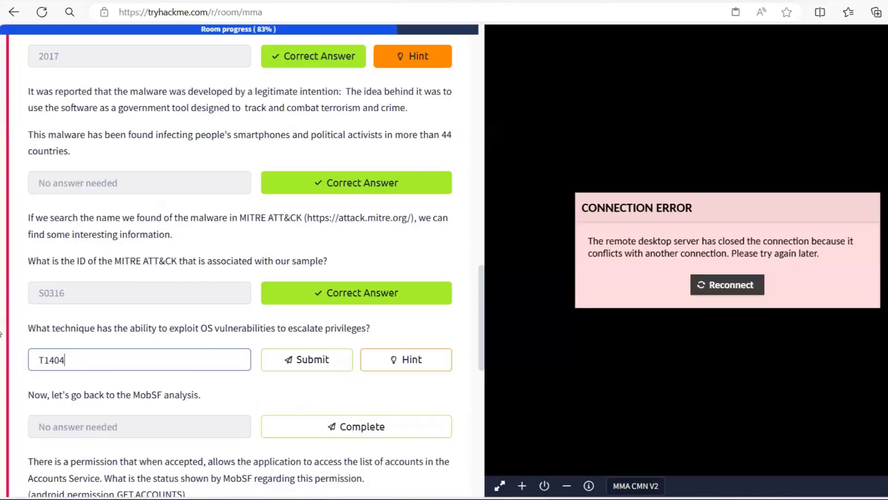
left_click(304, 367)
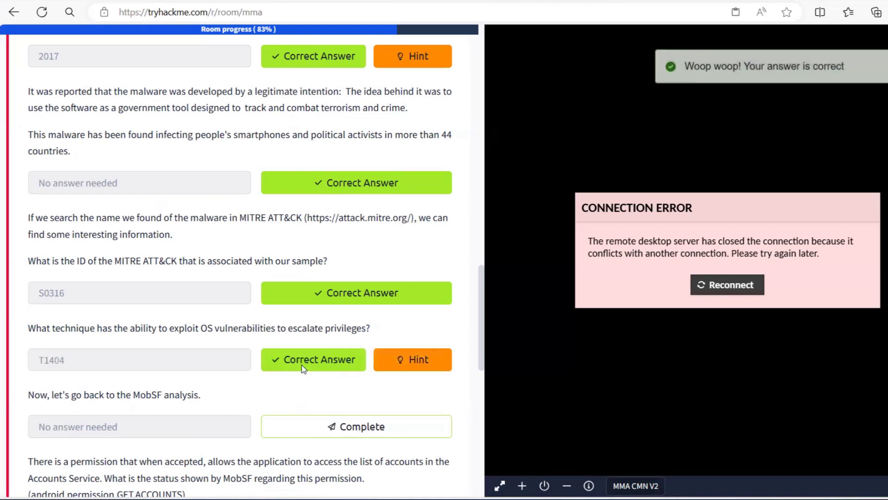
scroll(200, 415, "down", 1)
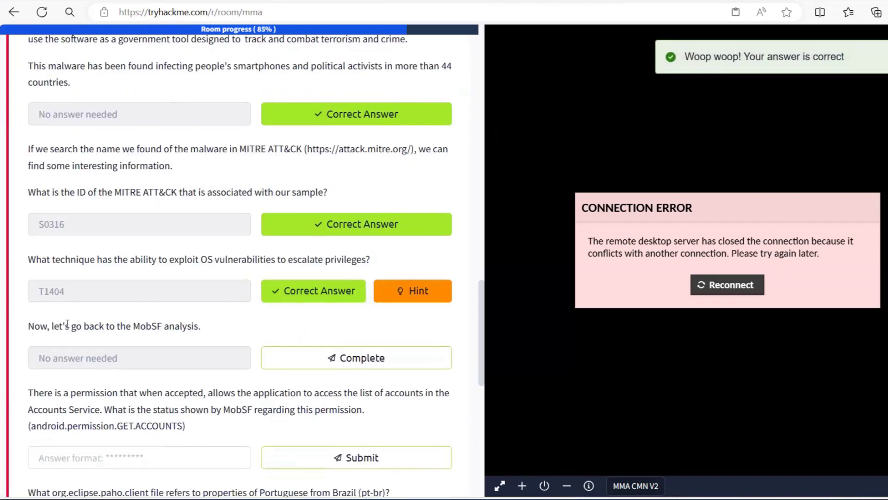
left_click(324, 358)
Step: Filter MobSF's application permissions by "accounts" and submit "dangerous" in the TryHackMe room as the status of the GET_ACCOUNTS permission
scroll(214, 337, "down", 2)
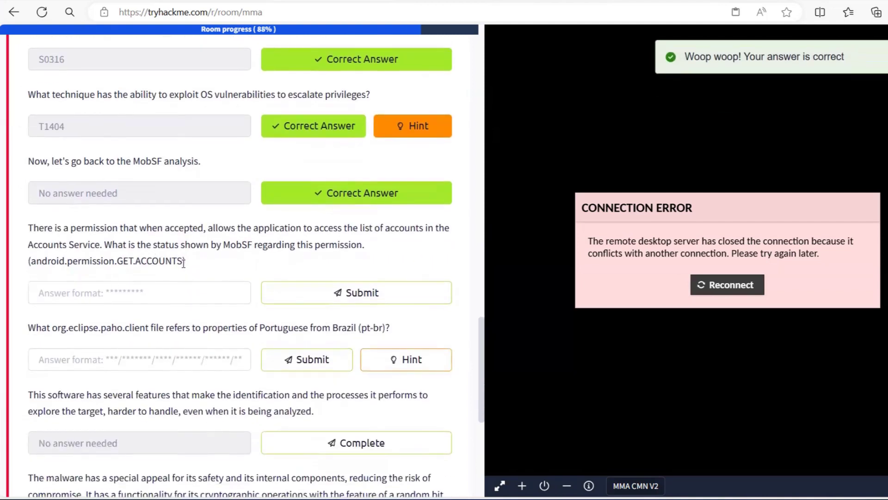
left_click_drag(184, 262, 32, 262)
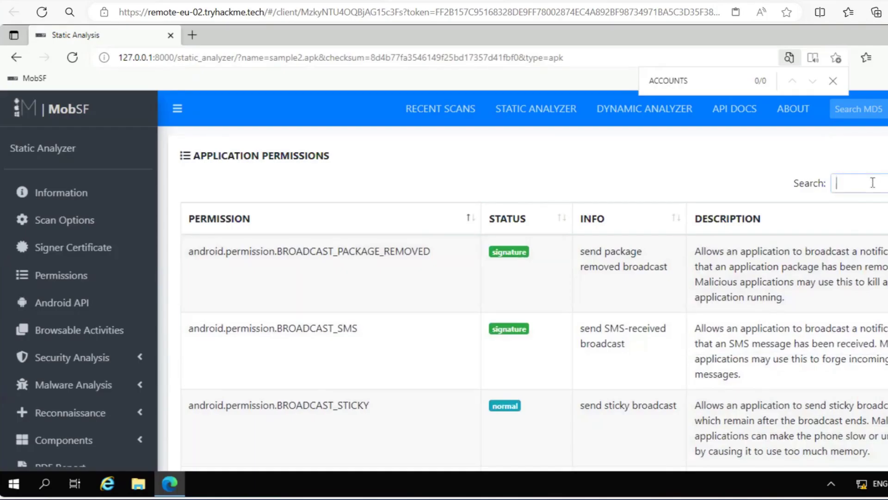
type("accounts")
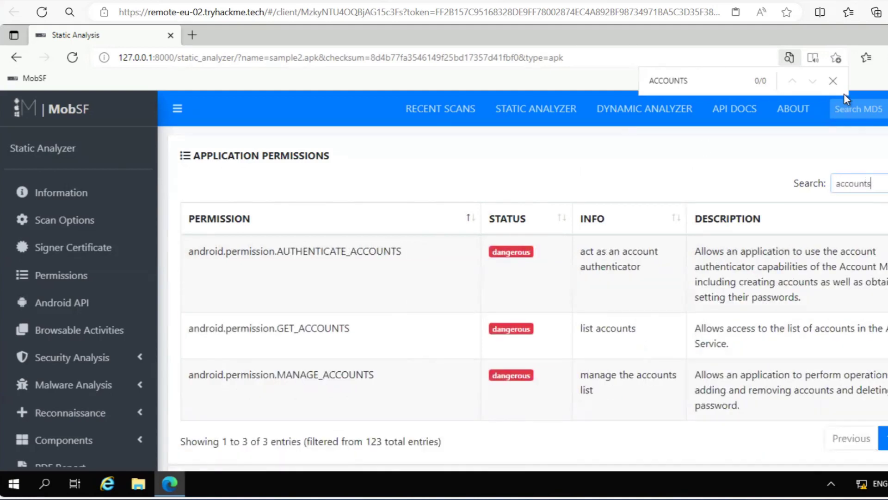
left_click(834, 82)
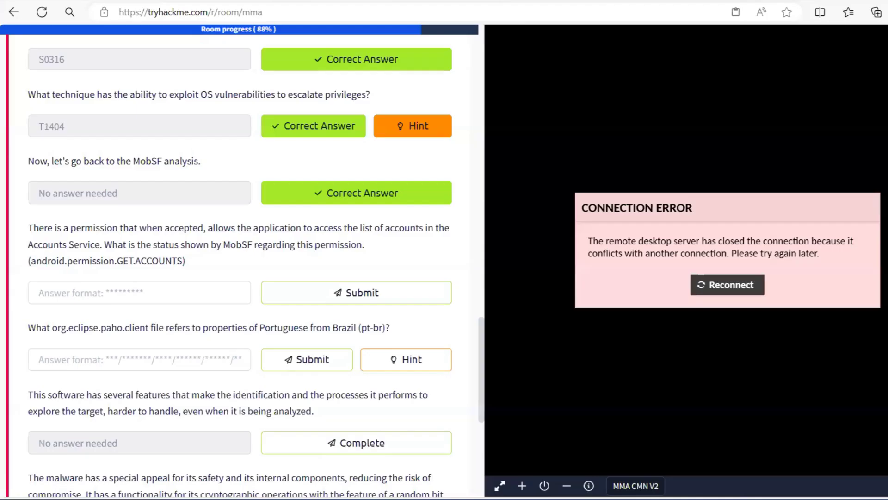
left_click(110, 294)
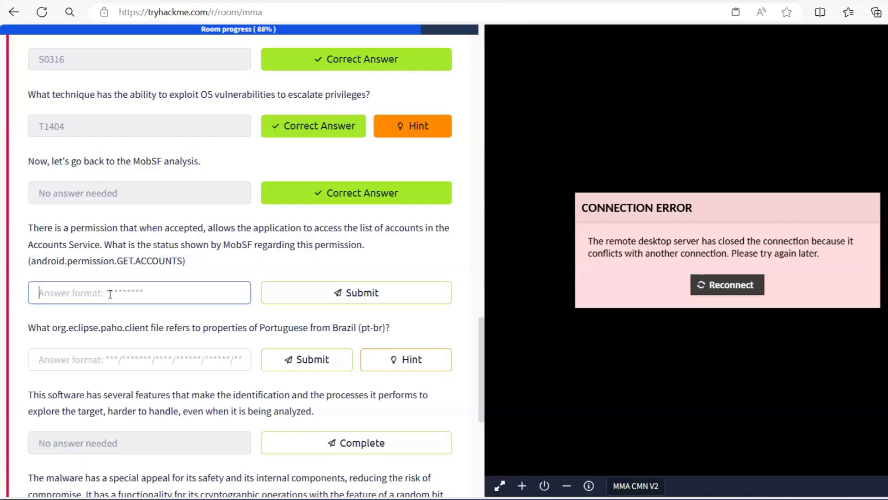
type("dangerous")
key("Return")
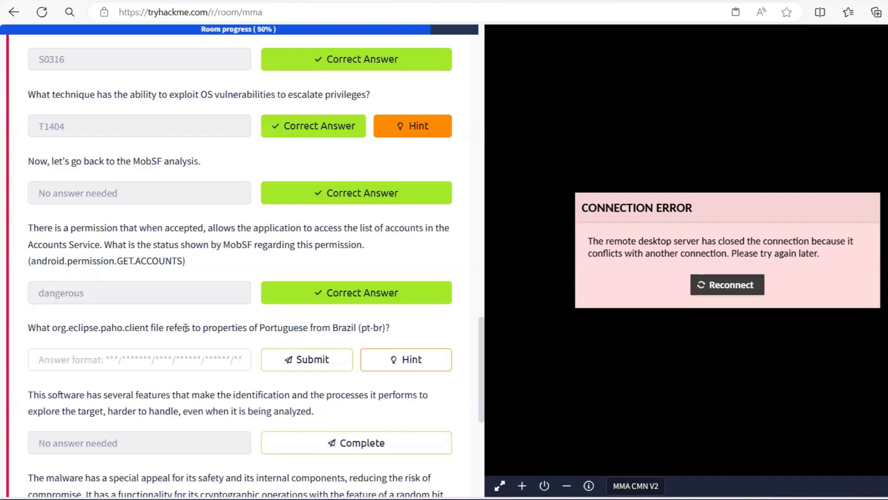
Step: Copy "org/eclipse/paho/client/mqttv3/internal/nls/messages_pt_BR.properties" from MobSF's file list and submit it in TryHackMe as the Brazilian Portuguese properties file
left_click_drag(54, 327, 129, 329)
key("alt+Tab")
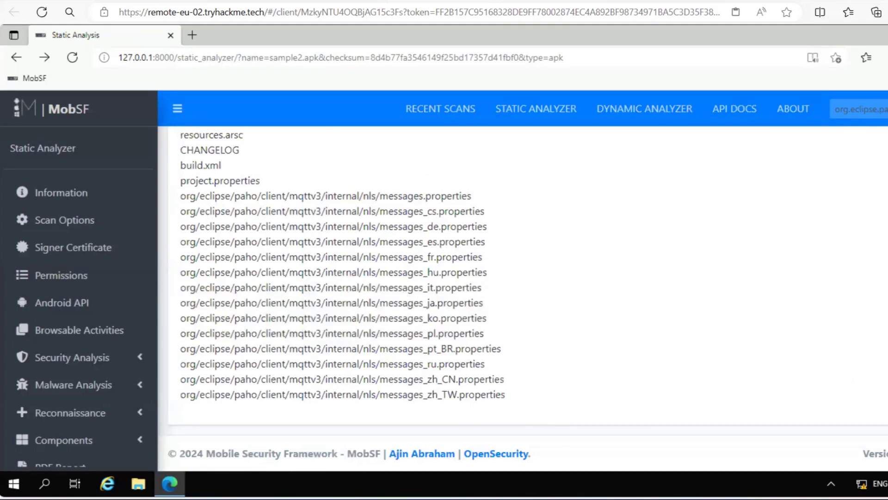
key("alt+Tab")
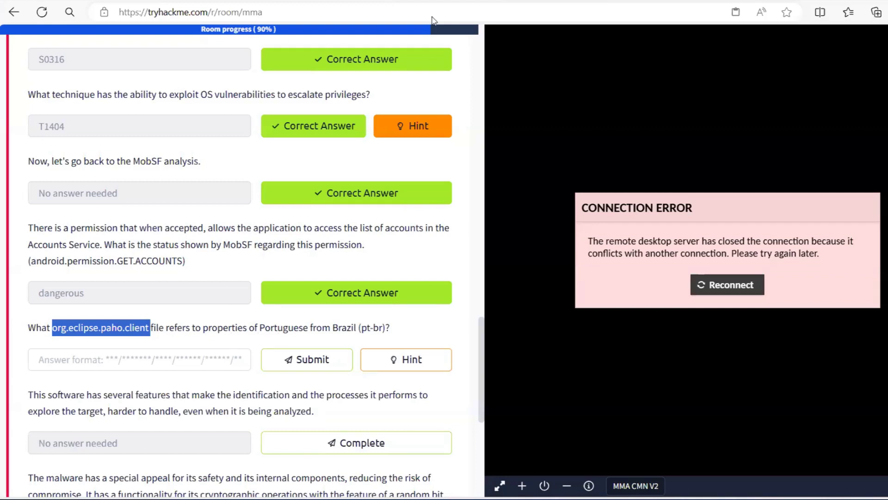
key("alt+Tab")
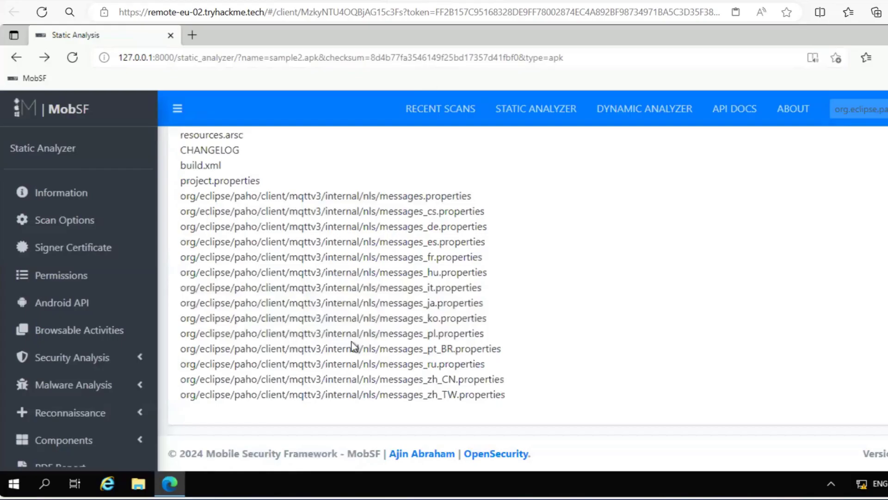
left_click_drag(182, 350, 181, 351)
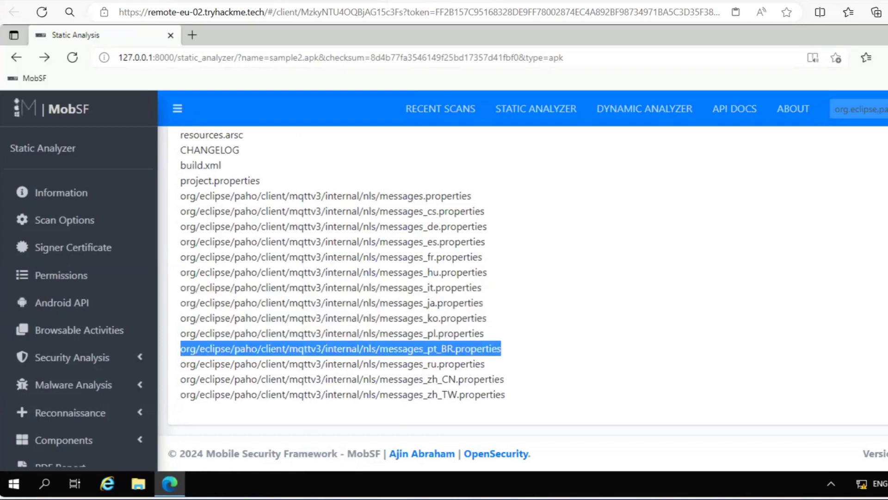
key("ctrl+c")
key("ctrl+Tab")
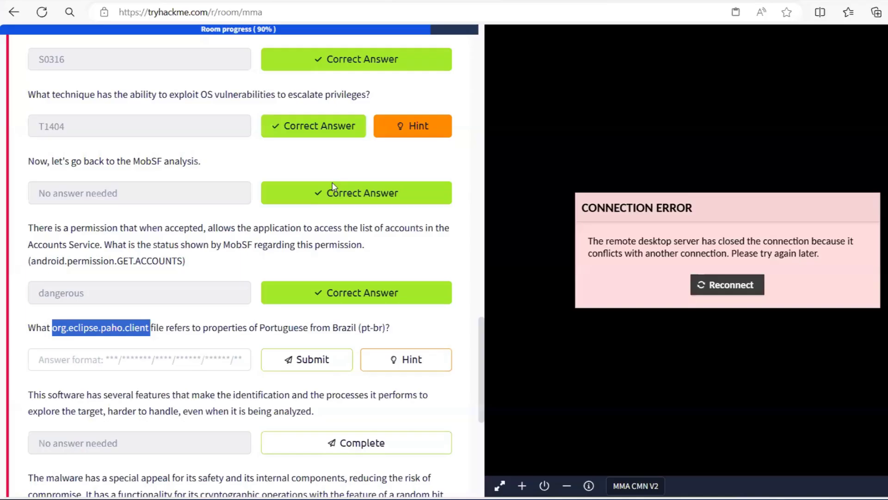
left_click(155, 363)
key("ctrl+v")
left_click(314, 360)
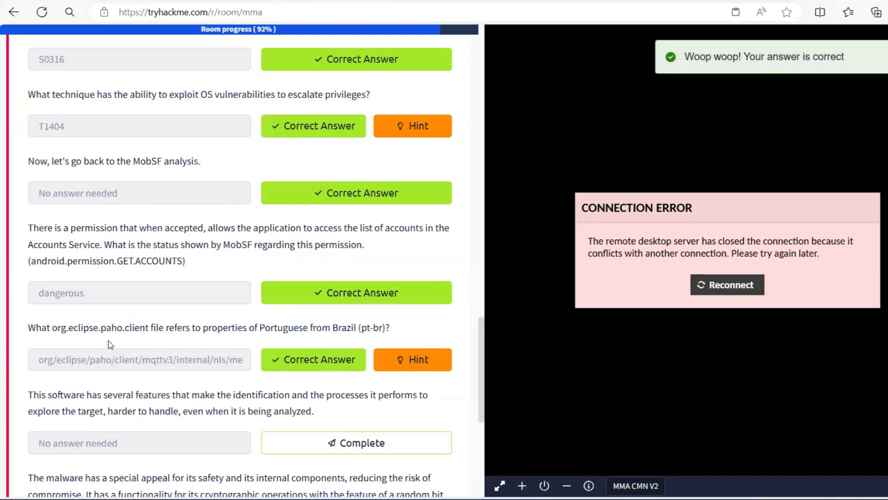
Step: Complete the no-answer question, and submit the identifier "FCS_RBG_EXT.1.1" from MobSF's NIAP analysis for the random bit generation question
scroll(109, 345, "down", 3)
left_click(329, 322)
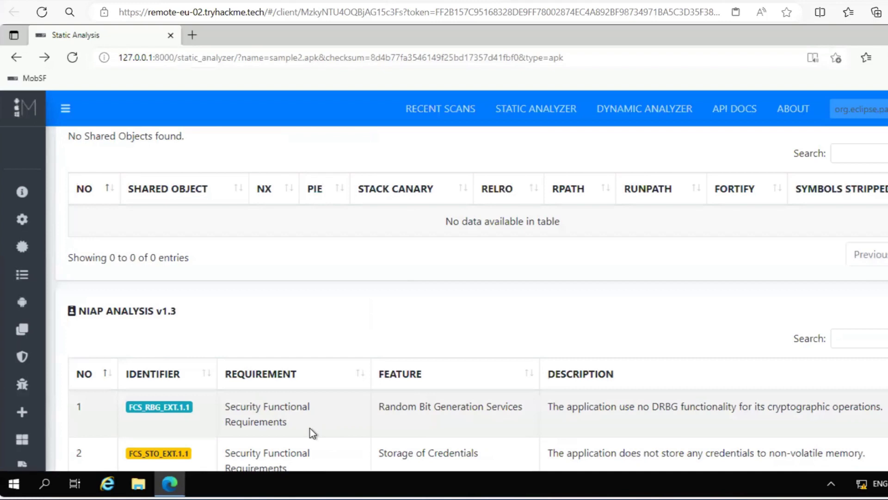
left_click_drag(189, 407, 130, 407)
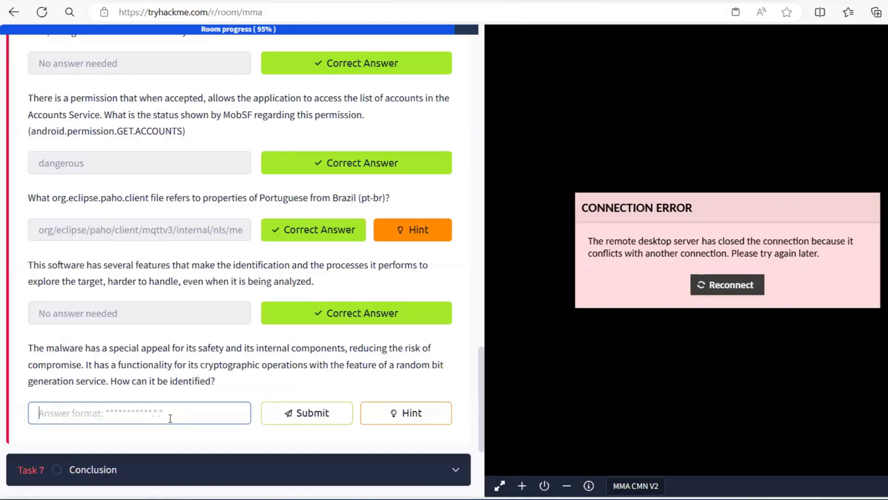
key("ctrl+v")
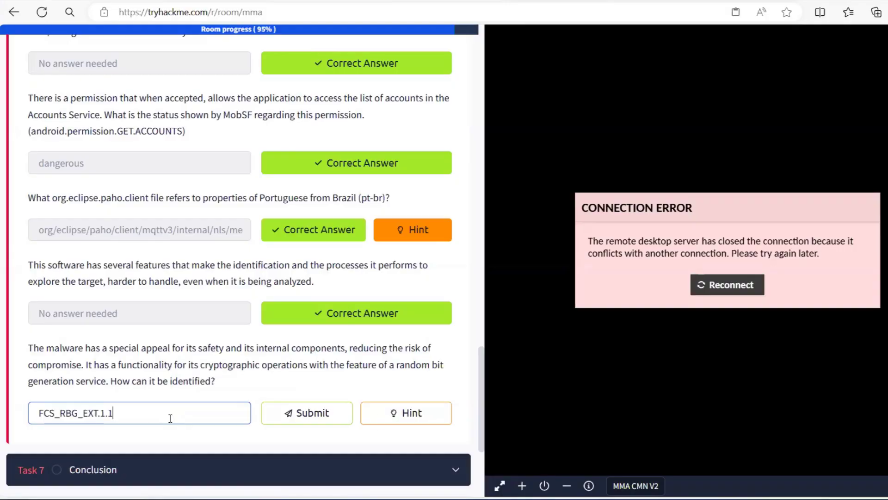
left_click(311, 419)
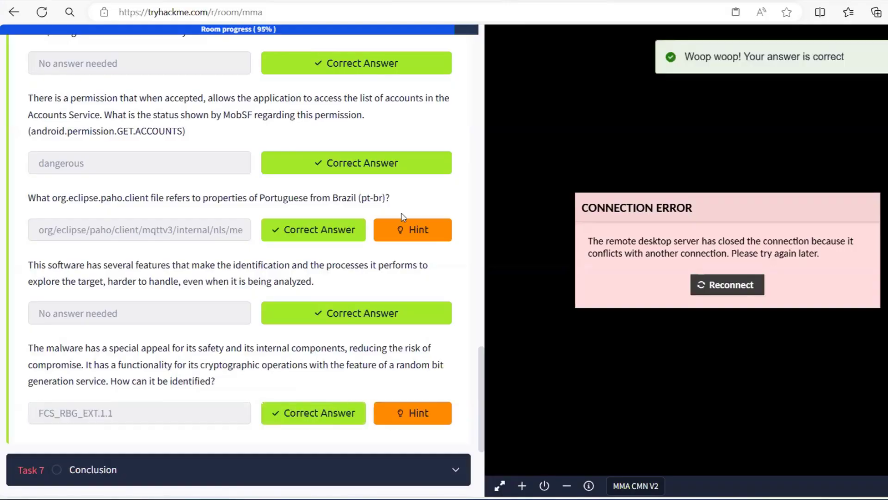
Step: Collapse Task 6 and complete the no-answer question in Task 7 Conclusion, dismissing the room completion dialog
scroll(403, 217, "up", 10)
scroll(403, 217, "up", 7)
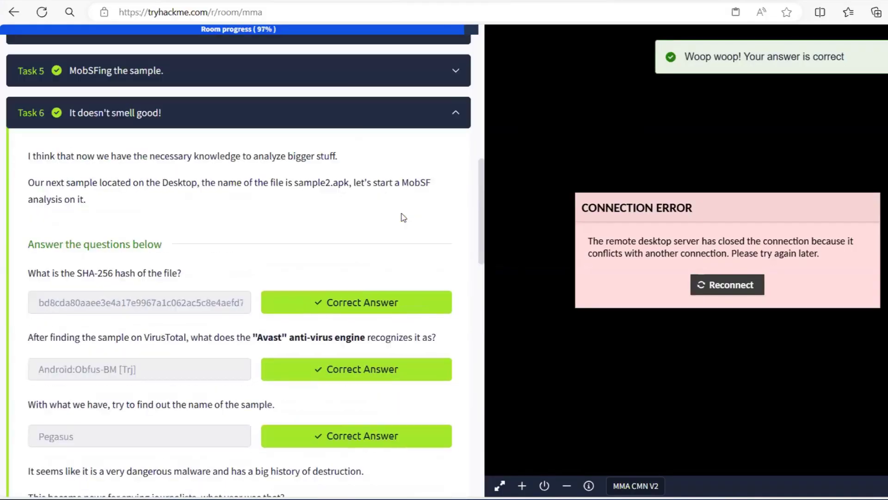
left_click(454, 113)
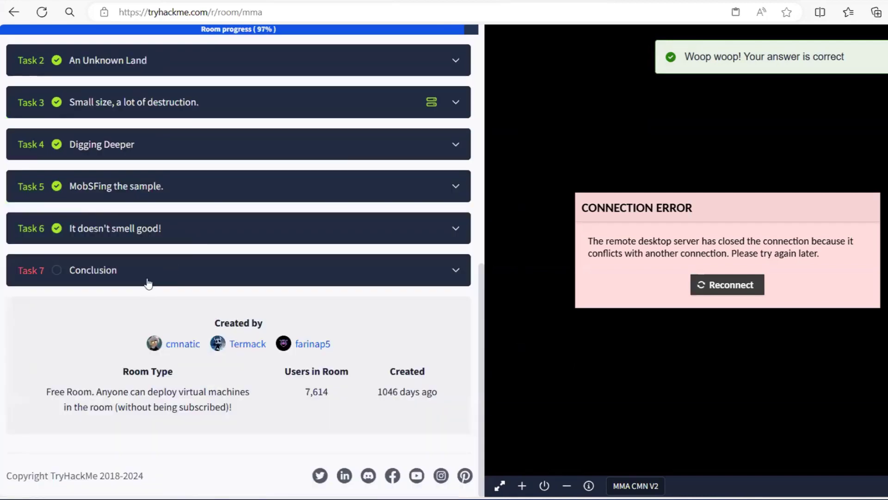
left_click(148, 283)
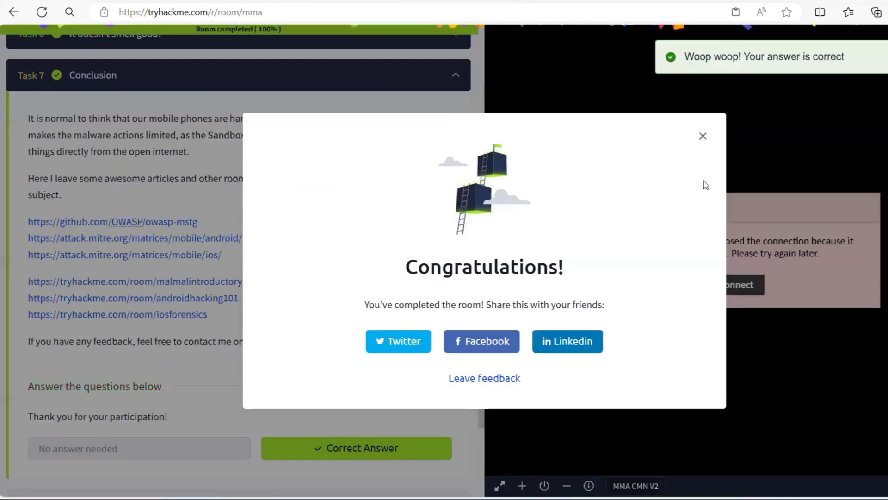
left_click(702, 135)
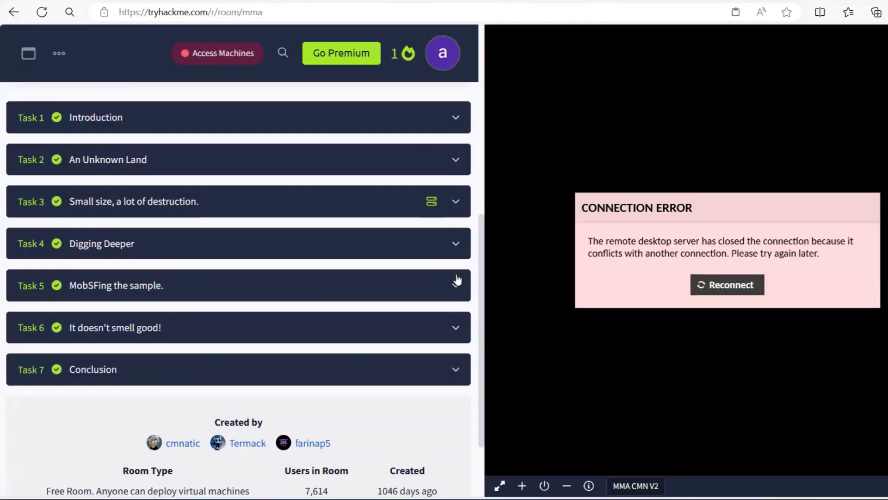